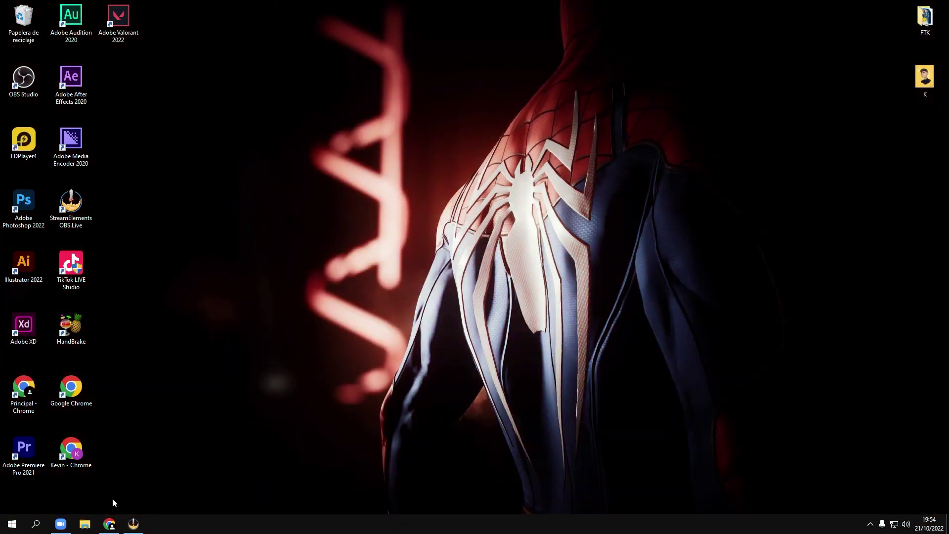
Browse in File Explorer to C:\Archivos de programa\Adobe\Adobe Photoshop 2022\Resources
{"action": "left_click", "coordinate": [85, 523]}
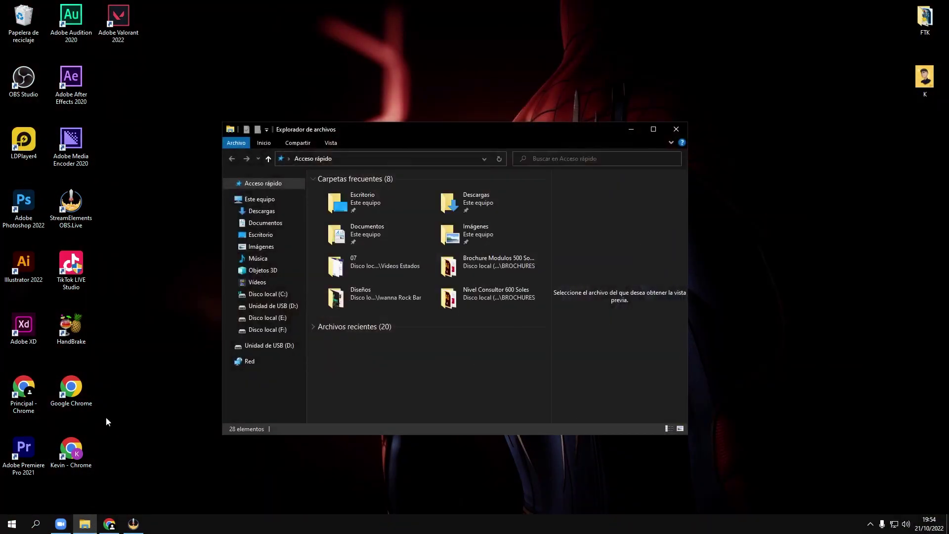
{"action": "left_click", "coordinate": [270, 294]}
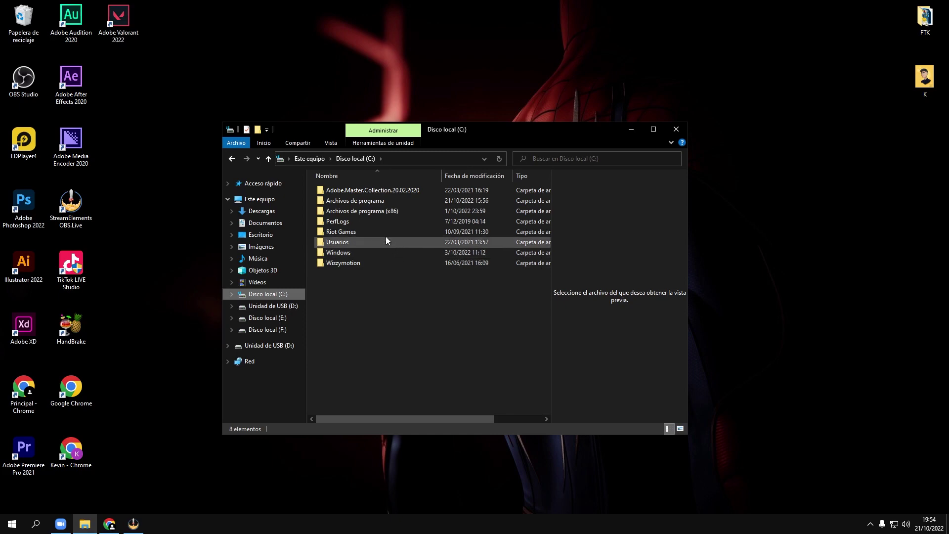
{"action": "double_click", "coordinate": [363, 200]}
{"action": "double_click", "coordinate": [354, 190]}
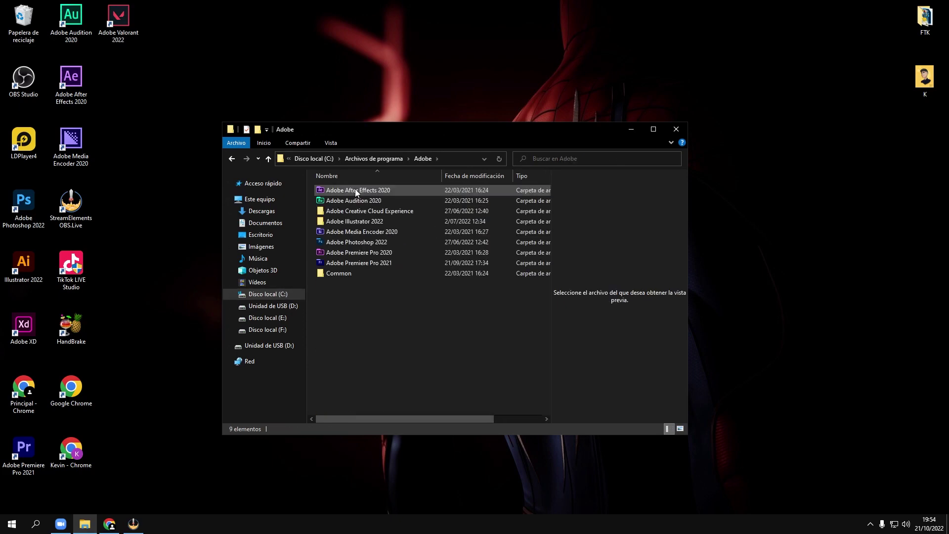
{"action": "left_click", "coordinate": [361, 242]}
{"action": "double_click", "coordinate": [360, 242]}
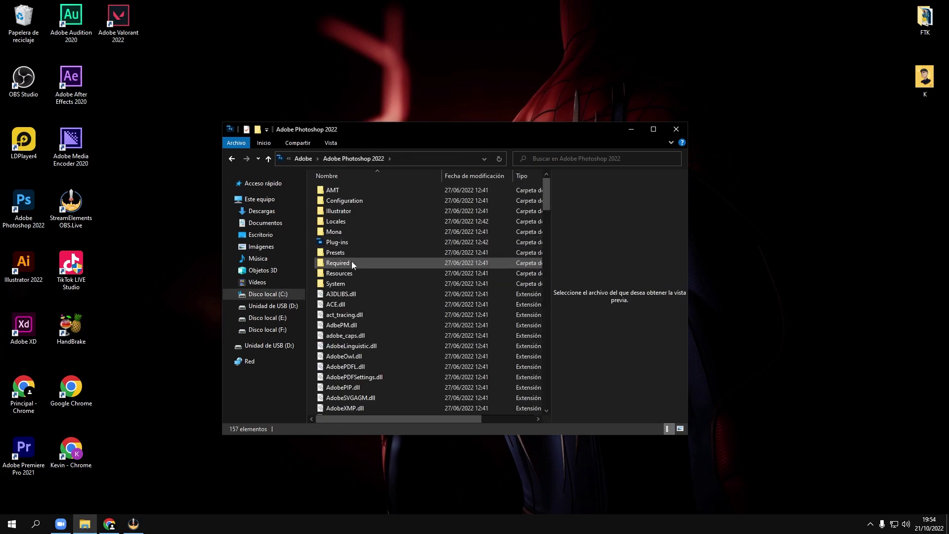
{"action": "double_click", "coordinate": [347, 275]}
Copy IconResources.idx, PSIconsHighRes.dat and PSIconsLowRes.dat to the desktop and close Explorer
{"action": "left_click", "coordinate": [358, 200]}
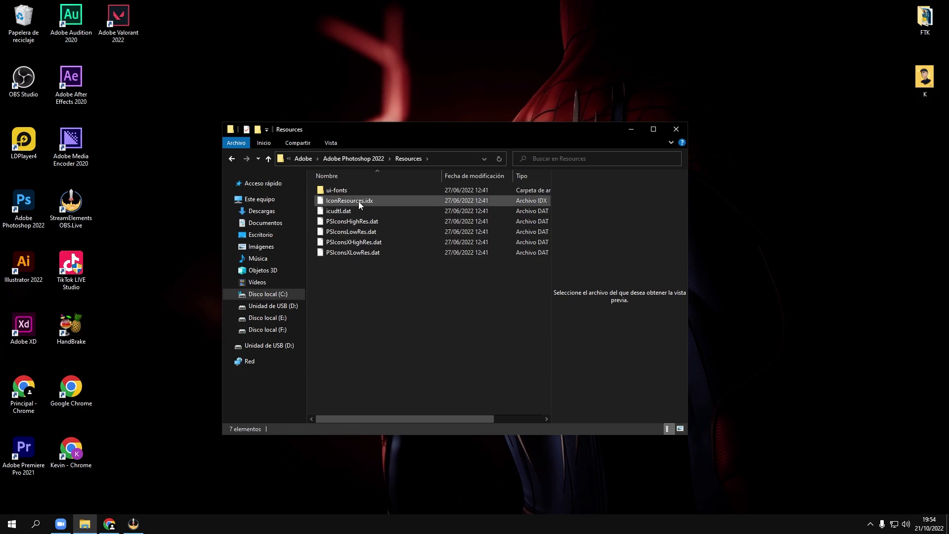
{"action": "left_click", "coordinate": [357, 222], "text": "ctrl"}
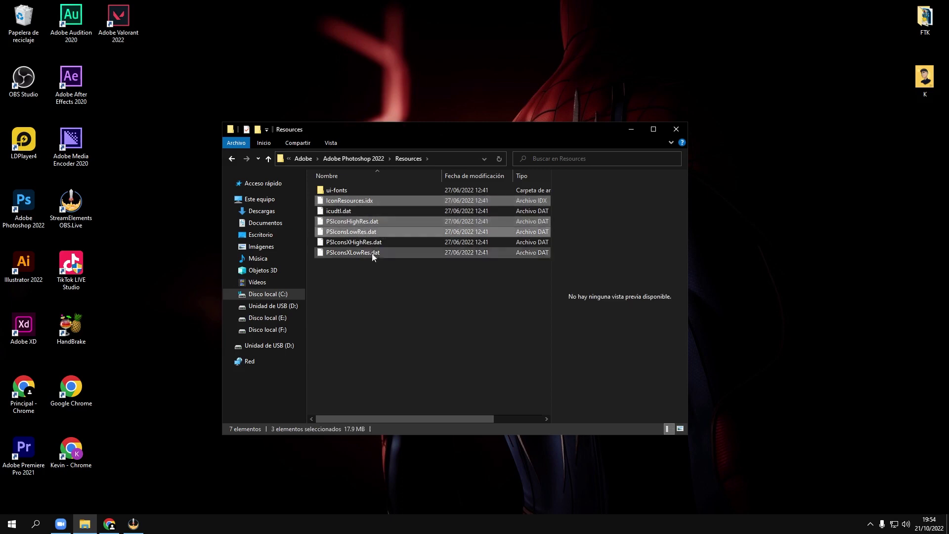
{"action": "right_click", "coordinate": [358, 225]}
{"action": "left_click", "coordinate": [403, 325]}
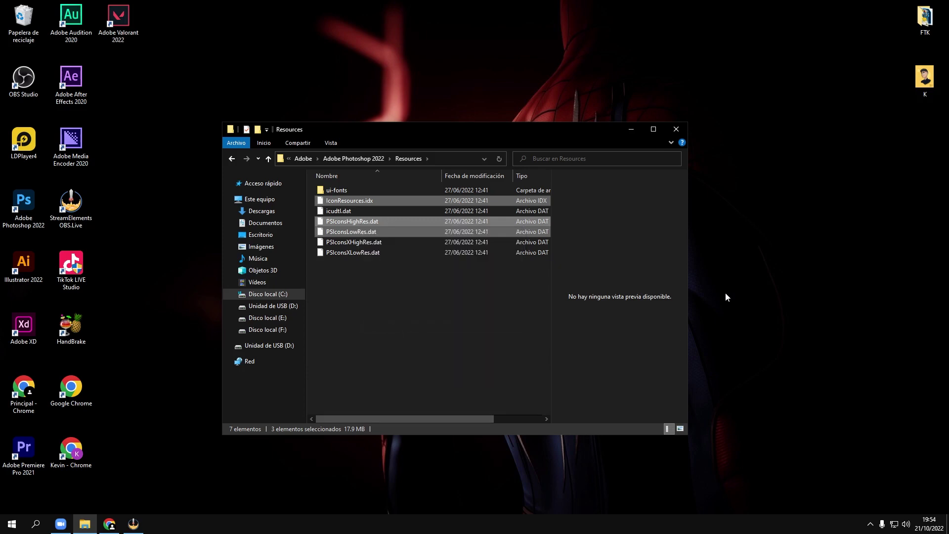
{"action": "right_click", "coordinate": [734, 252]}
{"action": "left_click", "coordinate": [759, 295]}
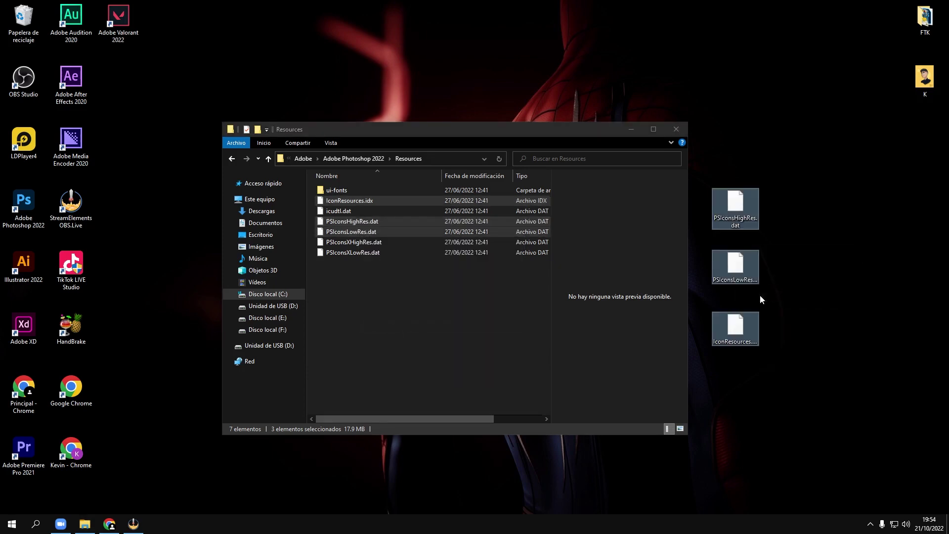
{"action": "left_click", "coordinate": [677, 130]}
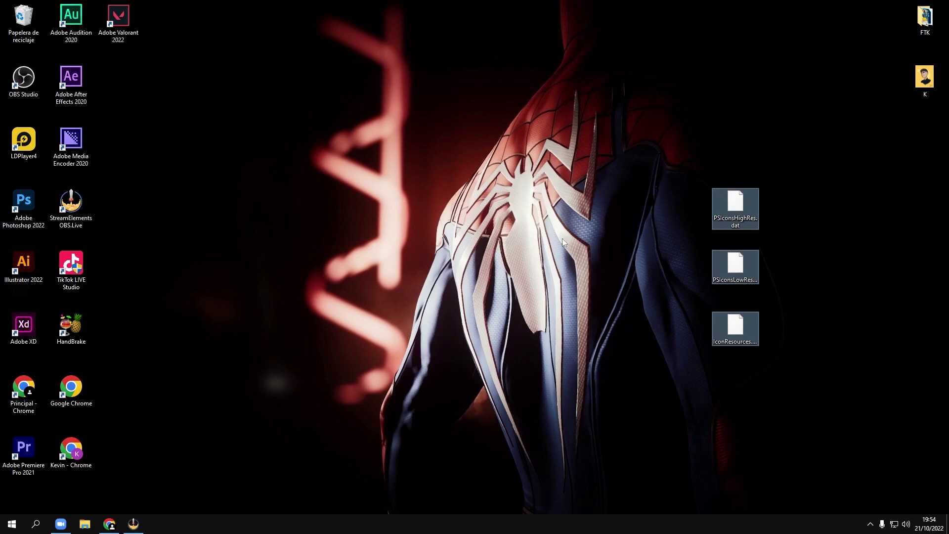
Create a desktop folder named Originales and move the three resource files into it
{"action": "right_click", "coordinate": [519, 186]}
{"action": "mouse_move", "coordinate": [579, 280]}
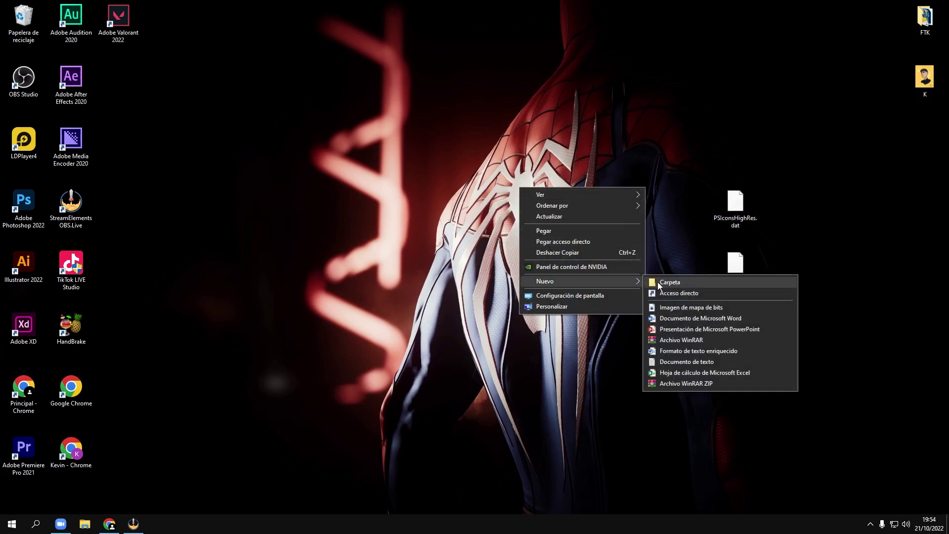
{"action": "left_click", "coordinate": [658, 285]}
{"action": "type", "text": "Origi"}
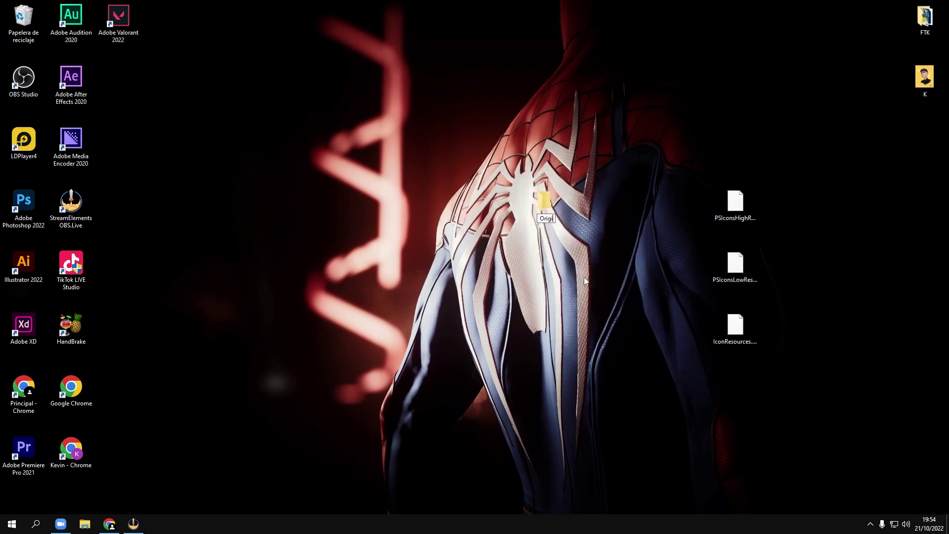
{"action": "type", "text": "nales"}
{"action": "key", "text": "Return"}
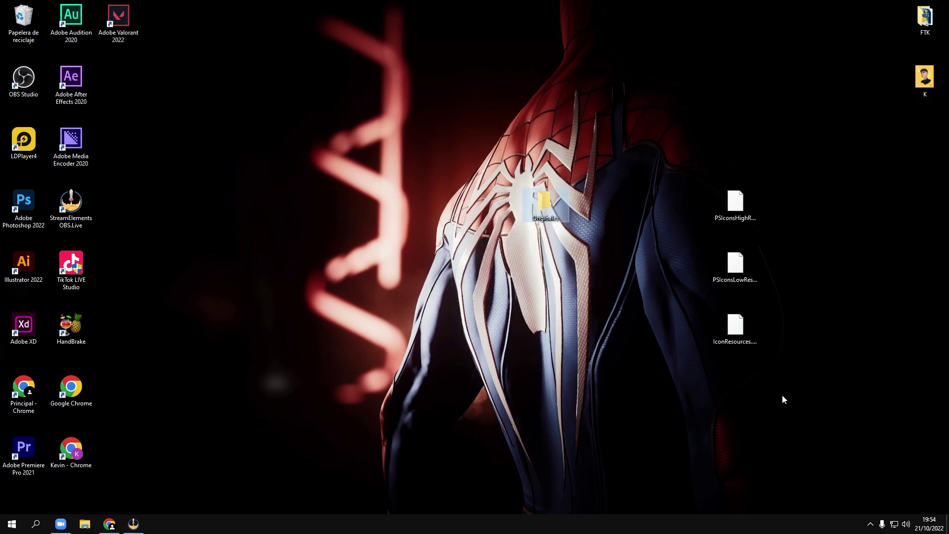
{"action": "mouse_move", "coordinate": [782, 399]}
{"action": "left_mouse_down"}
{"action": "mouse_move", "coordinate": [714, 176]}
{"action": "mouse_move", "coordinate": [543, 202]}
{"action": "mouse_move", "coordinate": [218, 204]}
{"action": "left_mouse_up"}
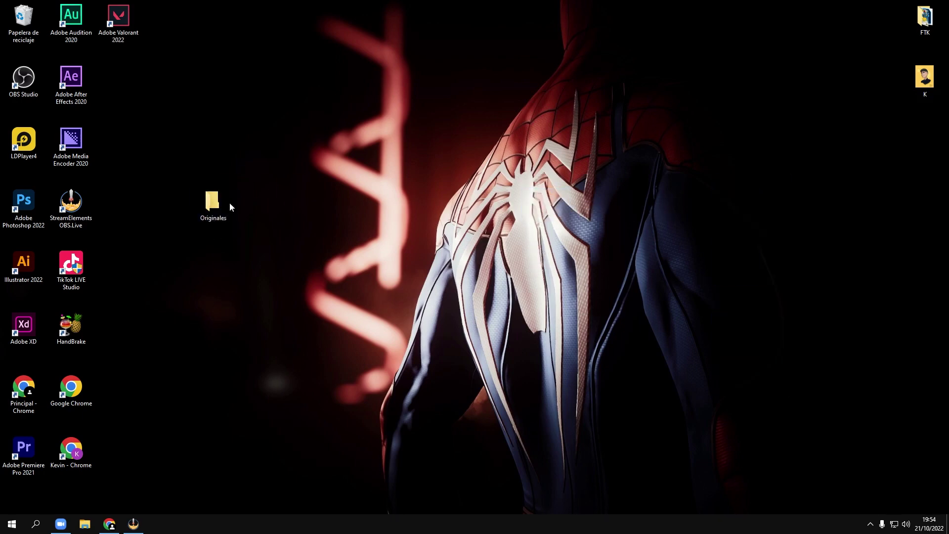
{"action": "left_click", "coordinate": [248, 375]}
{"action": "key", "text": "alt+Tab"}
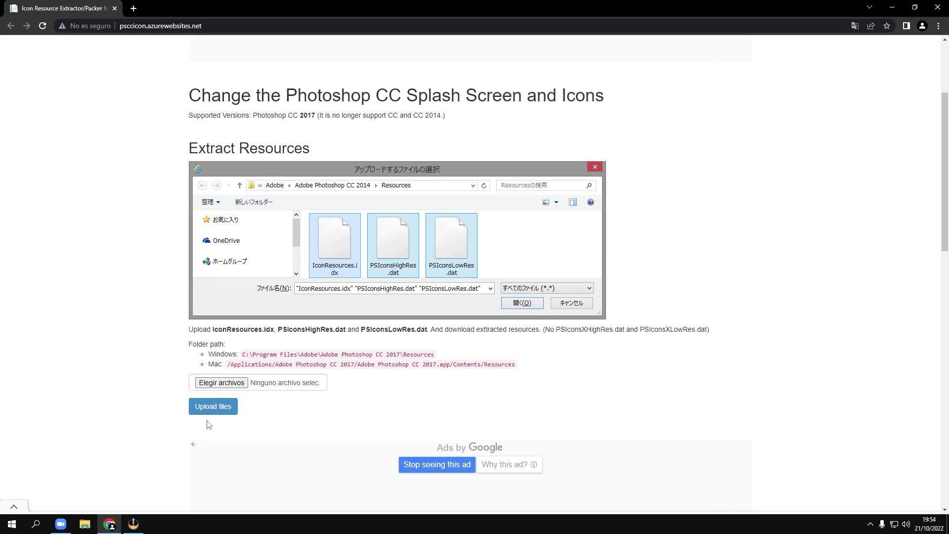
Upload the three resource files from Originales to the psccicon Icon Resource Extractor
{"action": "left_click", "coordinate": [216, 386]}
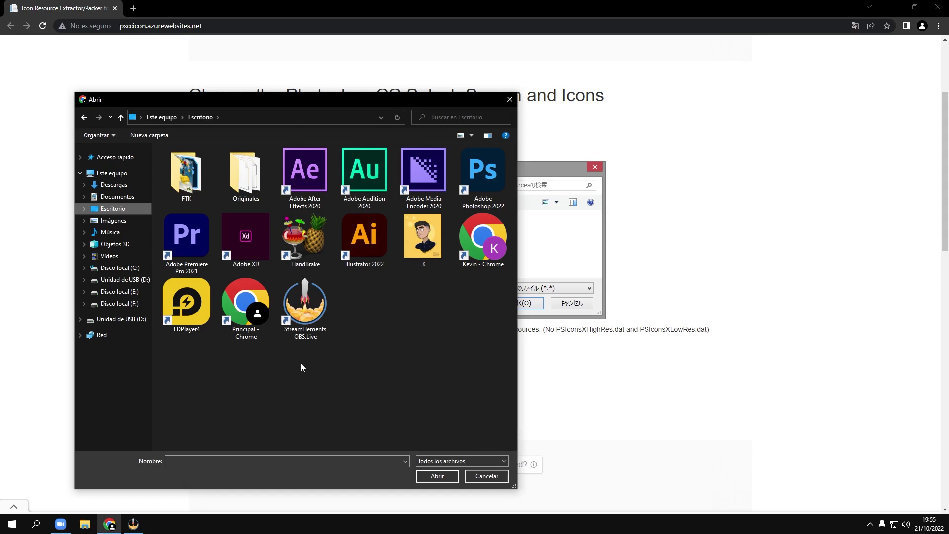
{"action": "double_click", "coordinate": [245, 187]}
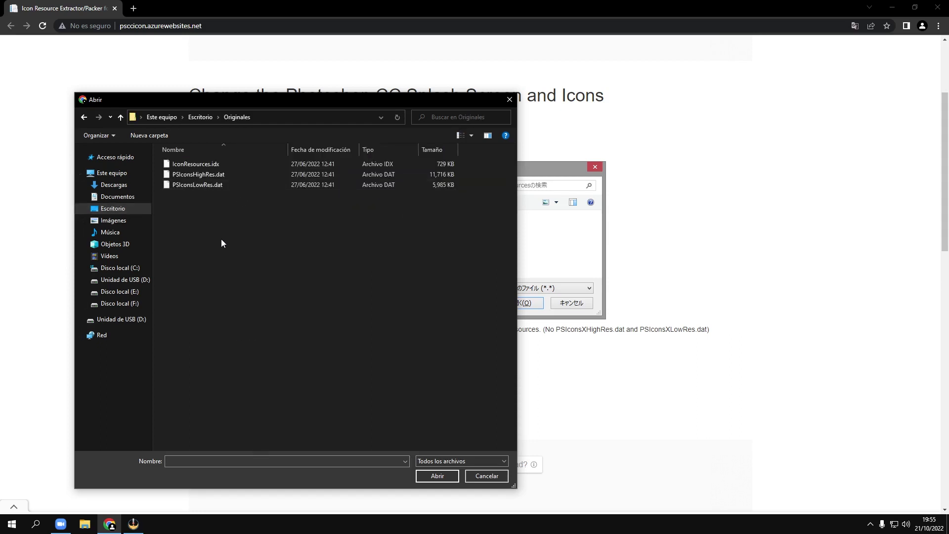
{"action": "left_click_drag", "start_coordinate": [221, 239], "coordinate": [173, 166]}
{"action": "left_click", "coordinate": [438, 476]}
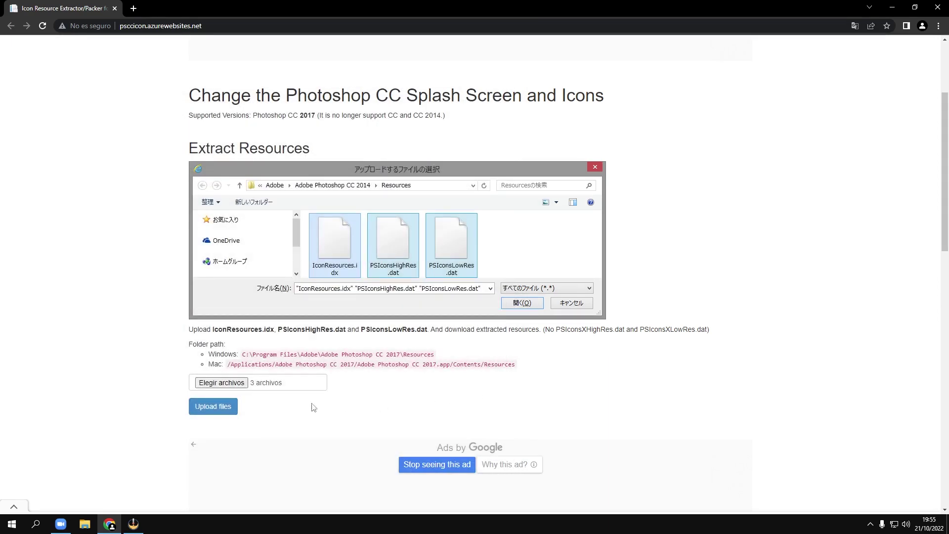
{"action": "left_click", "coordinate": [222, 406]}
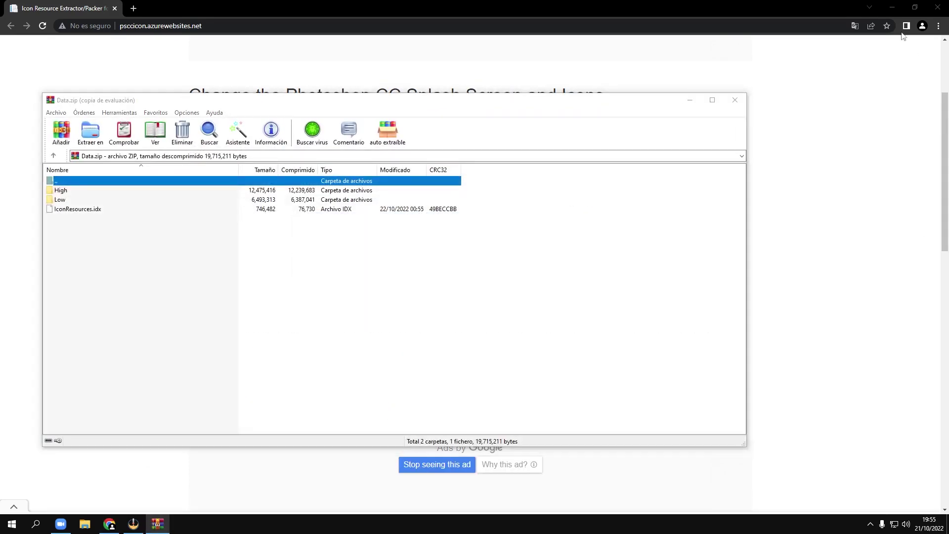
Use WinRAR to extract Data.zip's High, Low and IconResources.idx onto the Escritorio
{"action": "left_click", "coordinate": [892, 7]}
{"action": "left_click", "coordinate": [472, 236]}
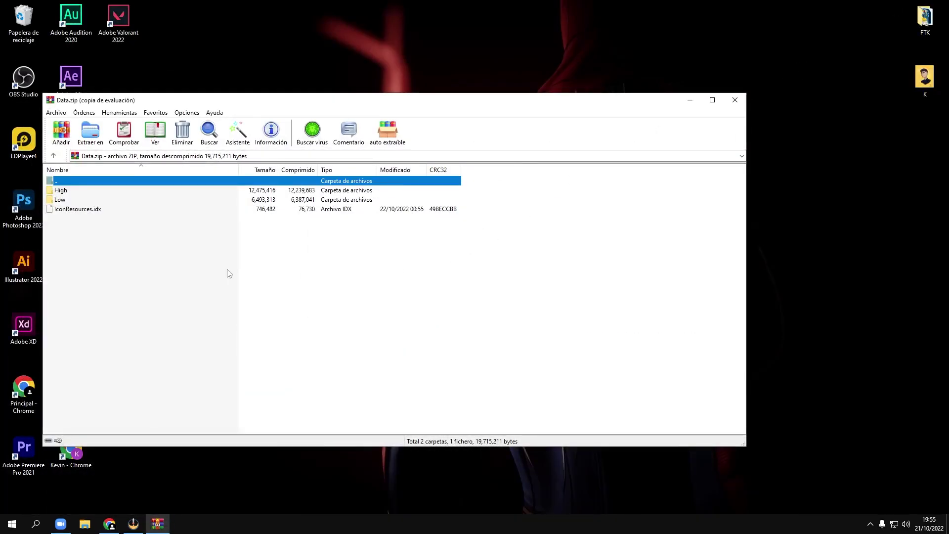
{"action": "left_click", "coordinate": [90, 133]}
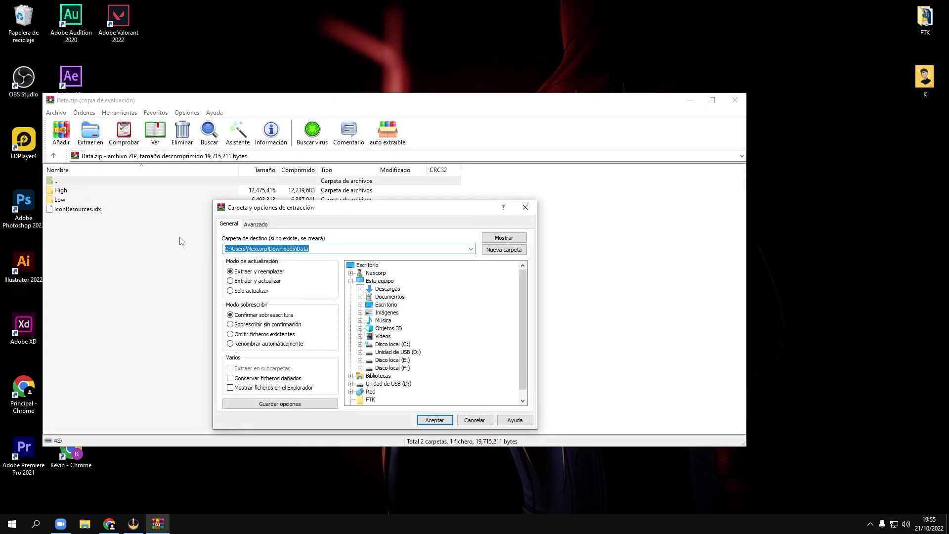
{"action": "left_click", "coordinate": [388, 305]}
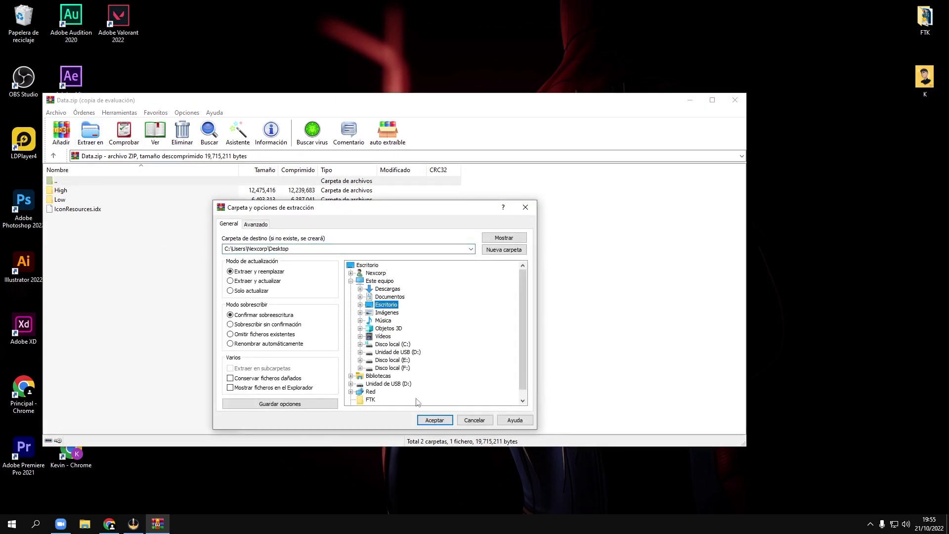
{"action": "left_click", "coordinate": [435, 420]}
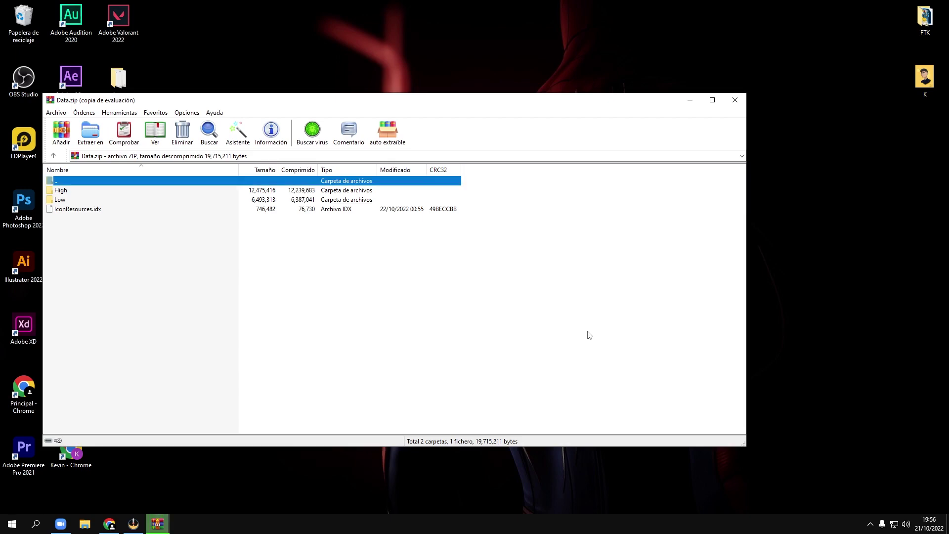
{"action": "left_click", "coordinate": [735, 100]}
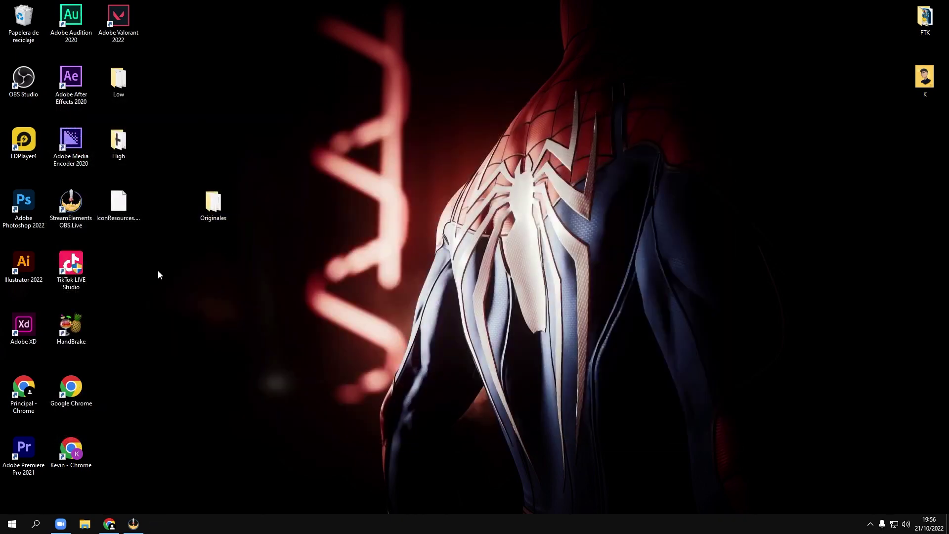
{"action": "left_click_drag", "start_coordinate": [149, 267], "coordinate": [111, 109]}
{"action": "left_click", "coordinate": [169, 308]}
Search the Low folder for 'Splash' and pick SplashBackground_s0
{"action": "double_click", "coordinate": [118, 79]}
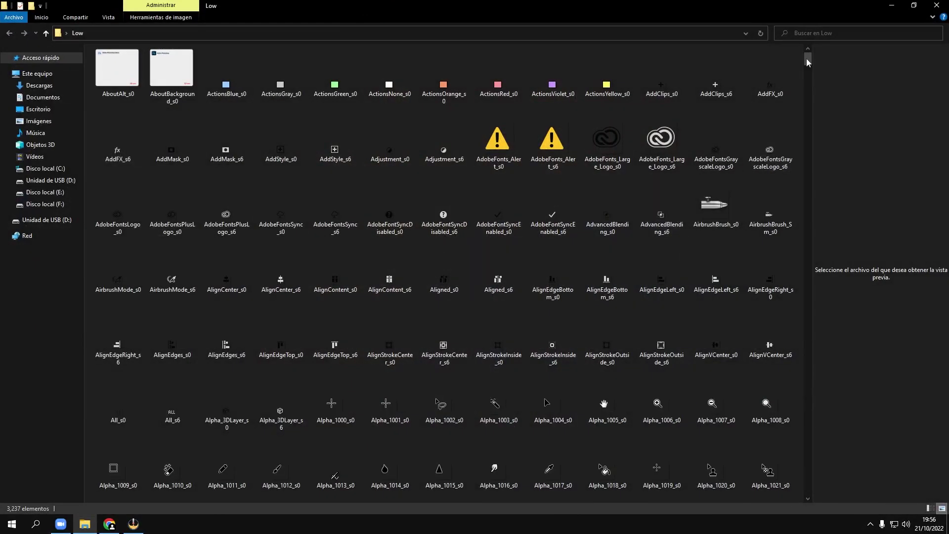
{"action": "left_click", "coordinate": [828, 34]}
{"action": "type", "text": "S"}
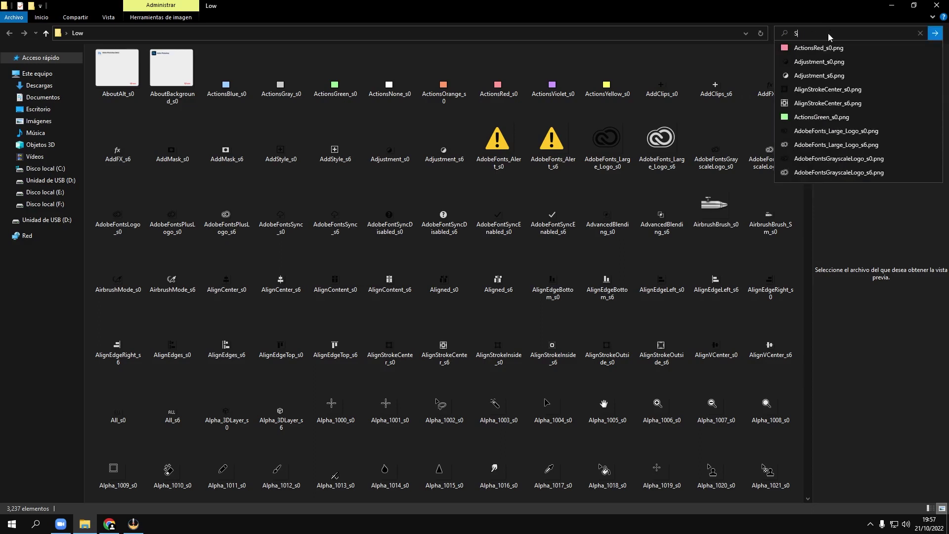
{"action": "type", "text": "plash"}
{"action": "key", "text": "Return"}
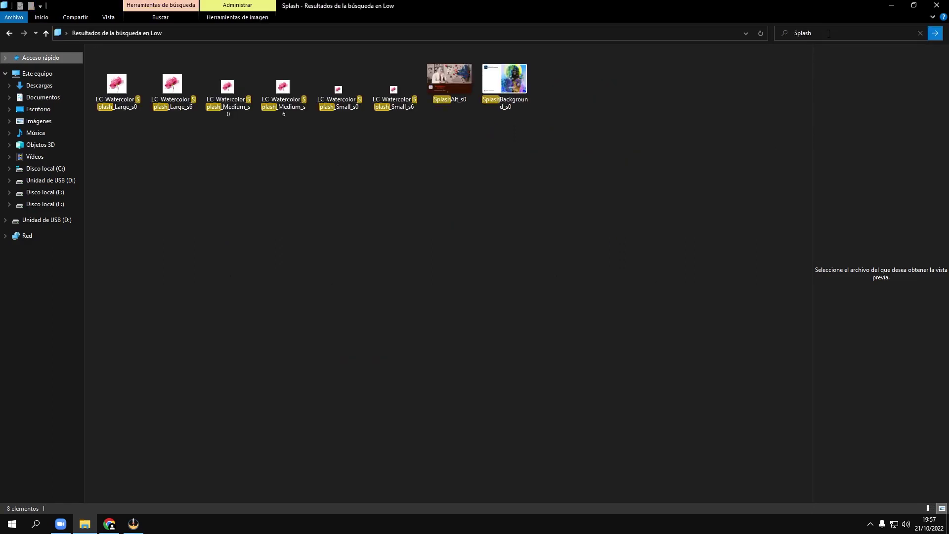
{"action": "left_click", "coordinate": [487, 84]}
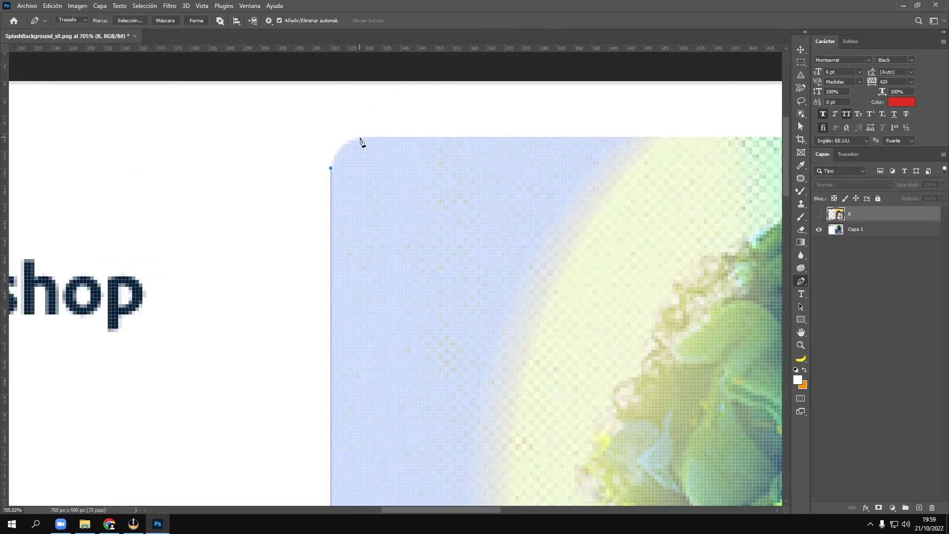
Add a Pen path point on the splash, return to 100% zoom and deselect the K layer
{"action": "left_click_drag", "start_coordinate": [363, 137], "coordinate": [397, 134]}
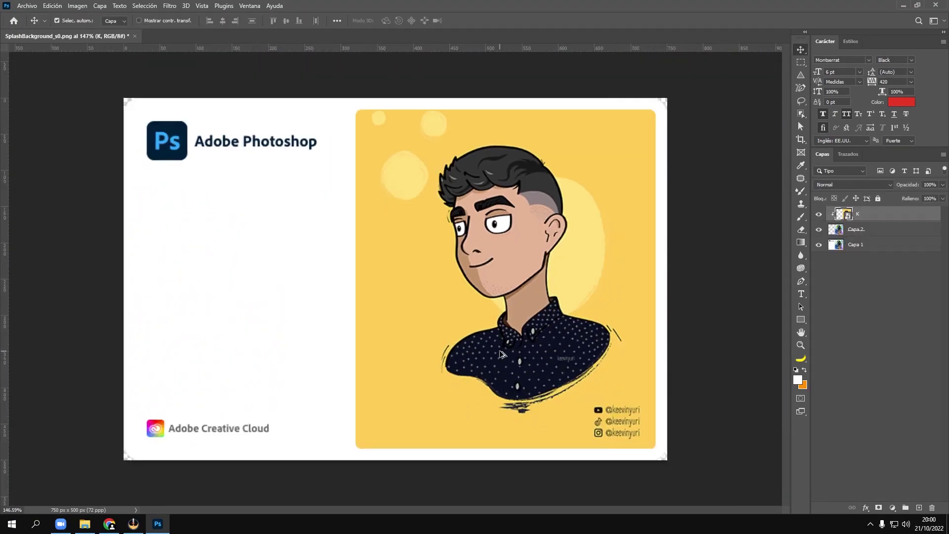
{"action": "key", "text": "ctrl+1"}
{"action": "left_click", "coordinate": [860, 303]}
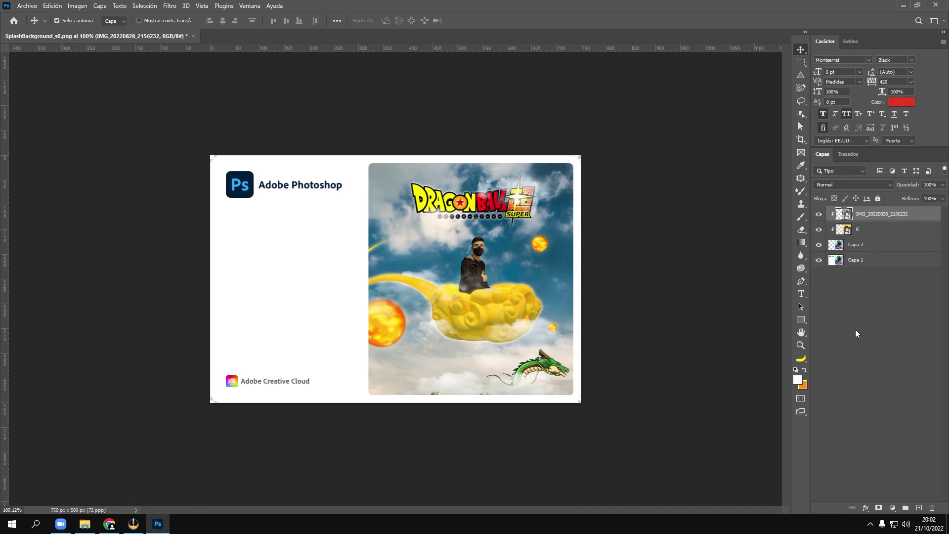
Export the edited splash as PNG, overwriting SplashBackground_s0.png in the Low folder
{"action": "left_click", "coordinate": [27, 9]}
{"action": "mouse_move", "coordinate": [34, 158]}
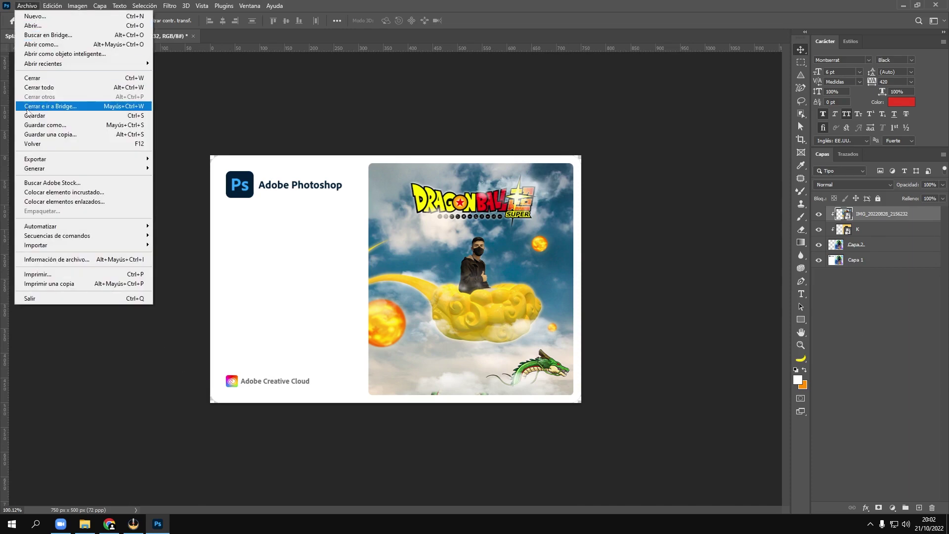
{"action": "left_click", "coordinate": [181, 168]}
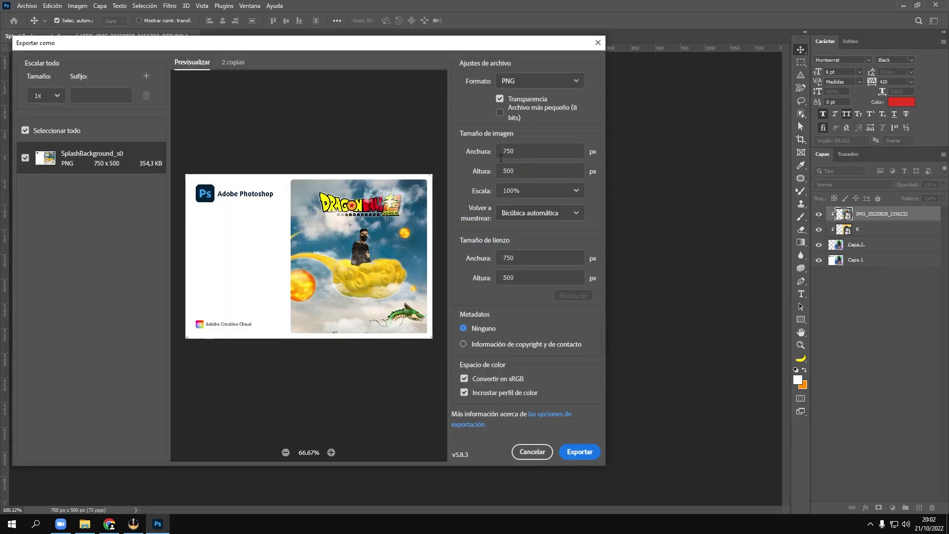
{"action": "left_click", "coordinate": [580, 451]}
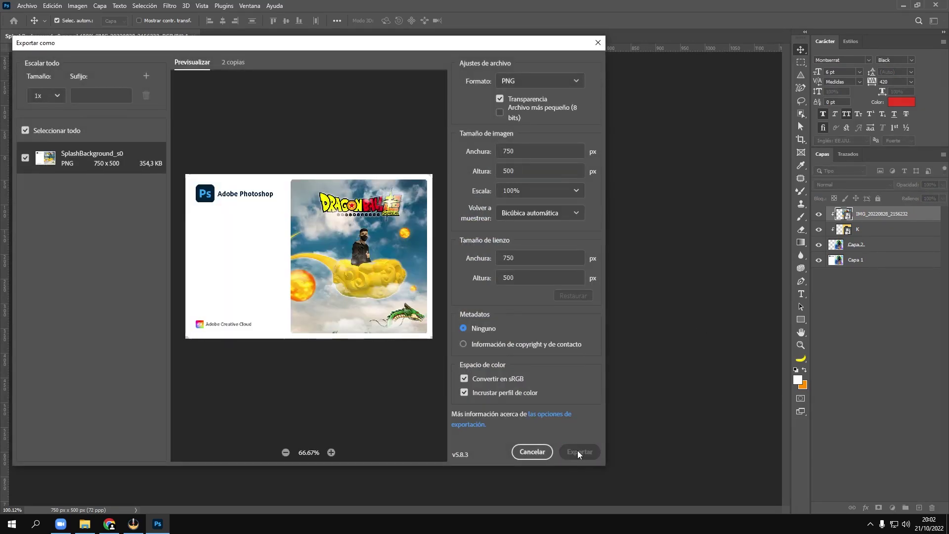
{"action": "double_click", "coordinate": [237, 132]}
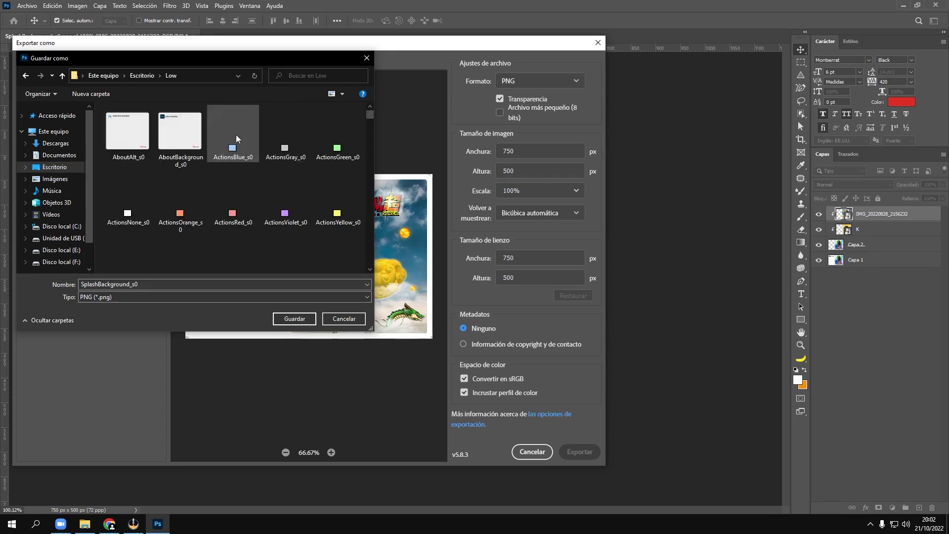
{"action": "left_click", "coordinate": [294, 319]}
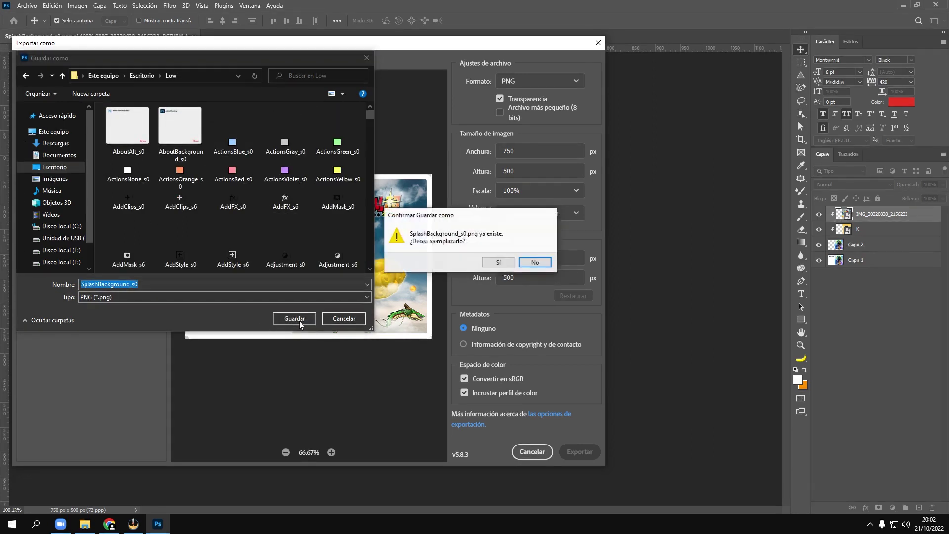
{"action": "left_click", "coordinate": [498, 263]}
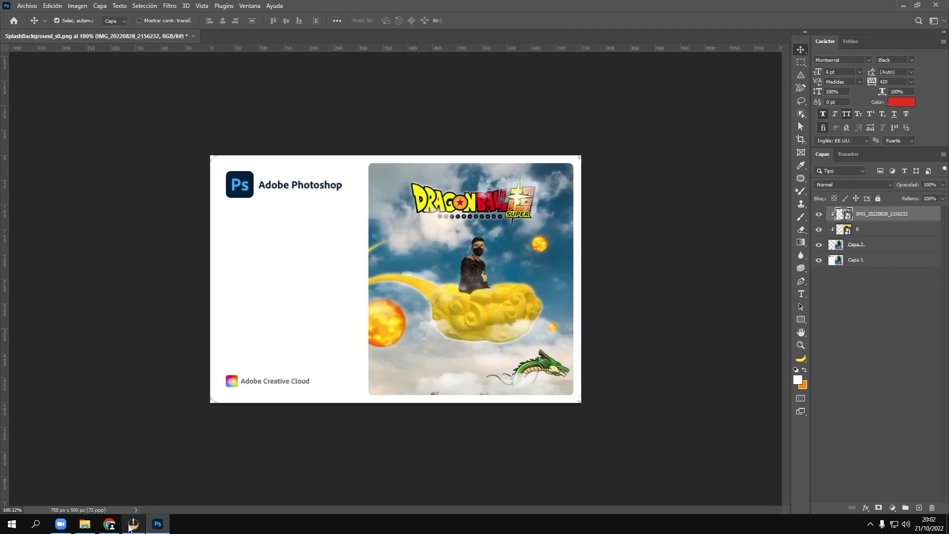
{"action": "left_click", "coordinate": [158, 524]}
Search the High folder for 'Splash' to check SplashBackground_s0 is 1500 x 1000
{"action": "double_click", "coordinate": [118, 143]}
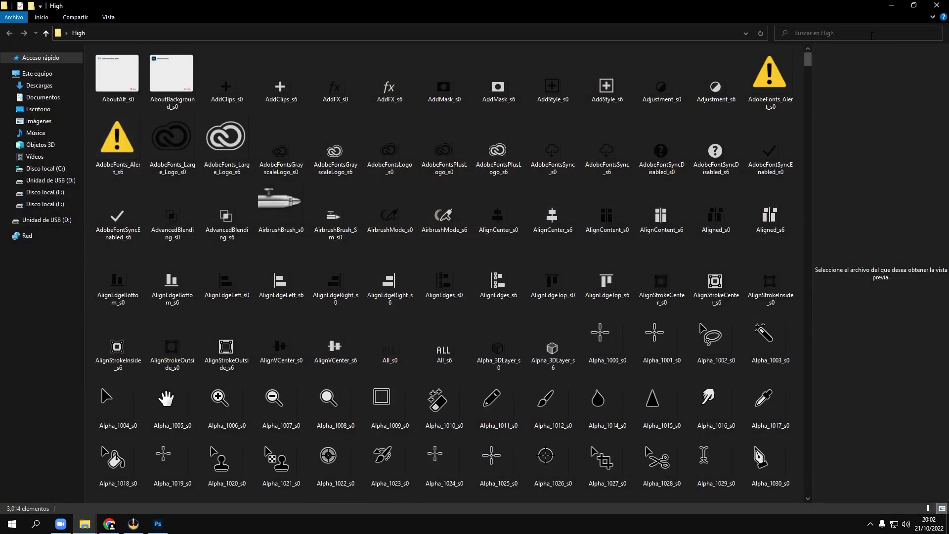
{"action": "left_click", "coordinate": [871, 33]}
{"action": "type", "text": "S"}
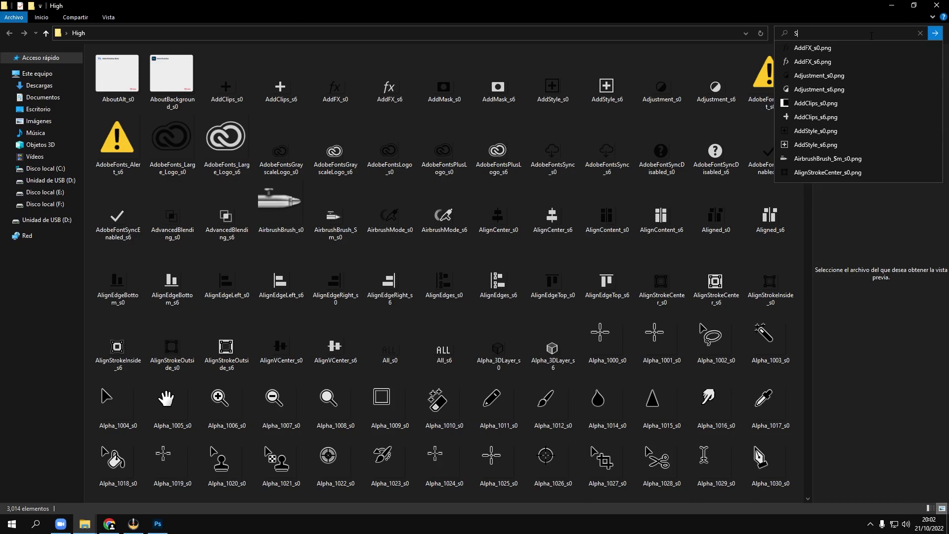
{"action": "type", "text": "plash"}
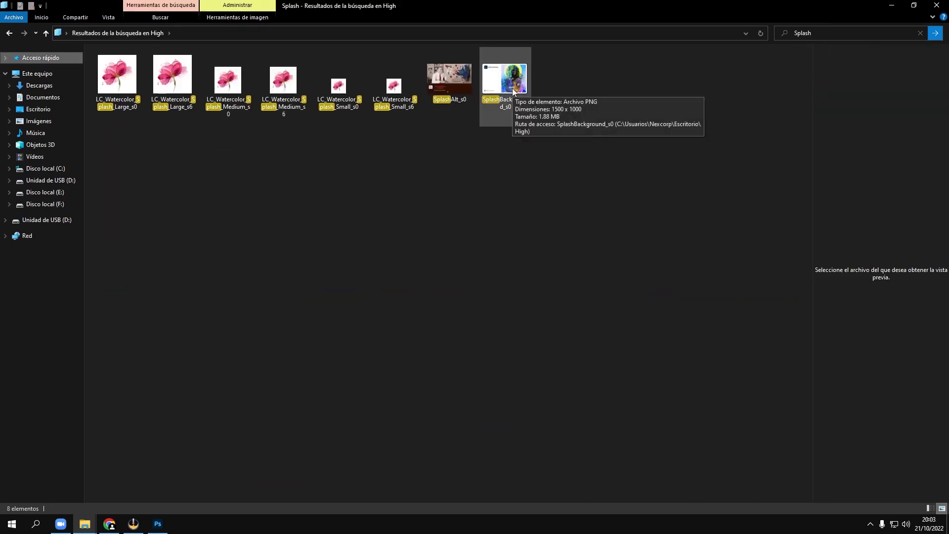
{"action": "mouse_move", "coordinate": [504, 79]}
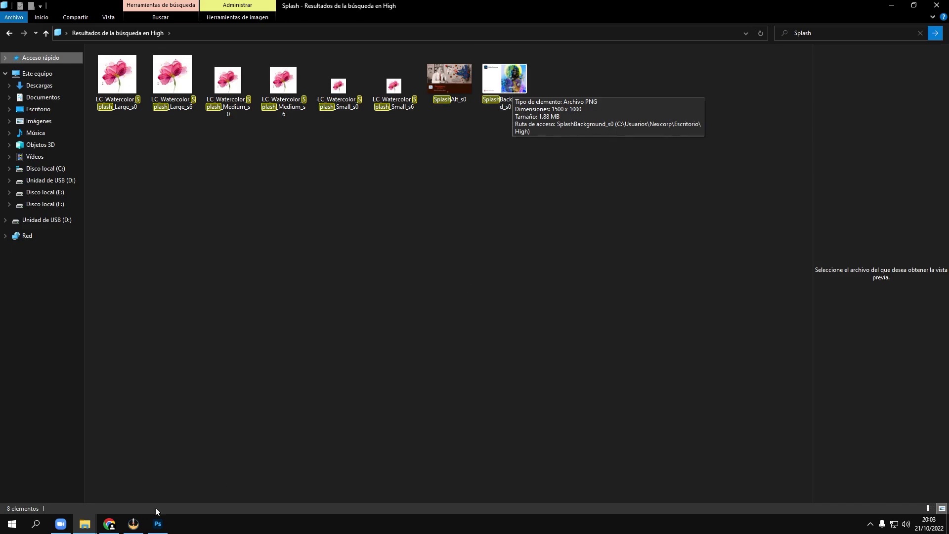
{"action": "left_click", "coordinate": [158, 524]}
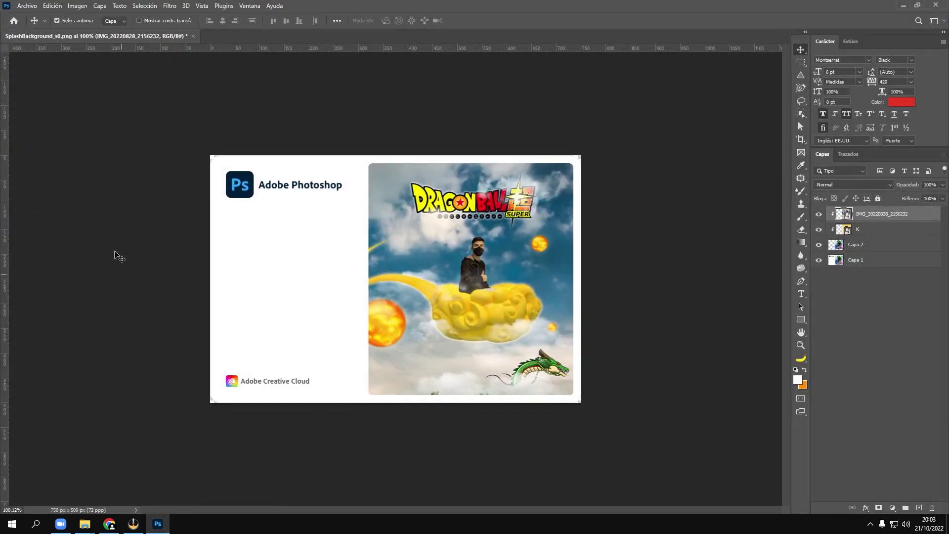
Set the image width to 1500 px so the splash becomes 1500 × 1000
{"action": "left_click", "coordinate": [77, 6]}
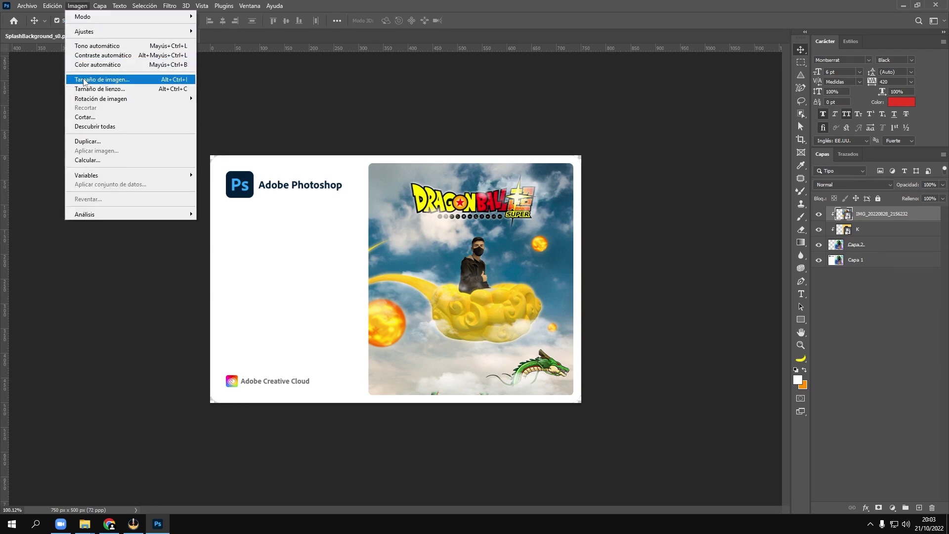
{"action": "left_click", "coordinate": [96, 80]}
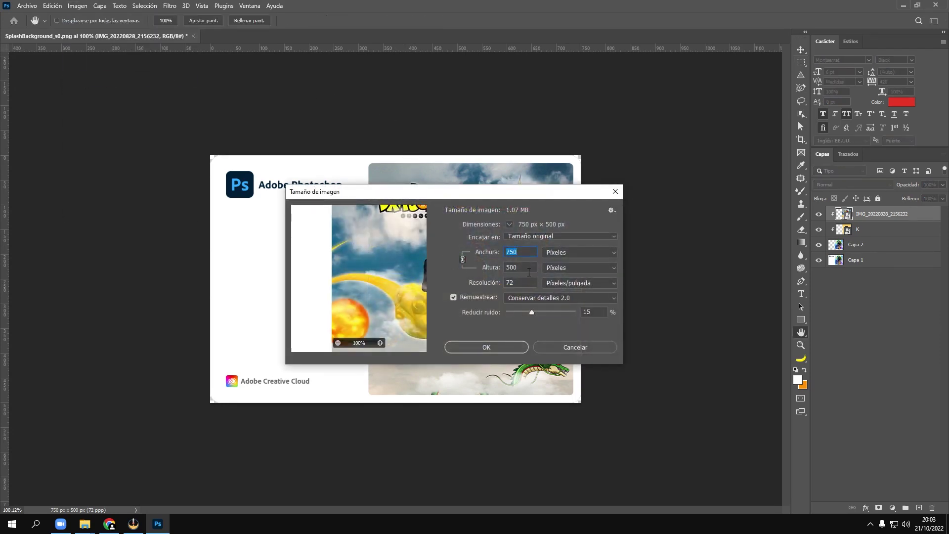
{"action": "type", "text": "1500"}
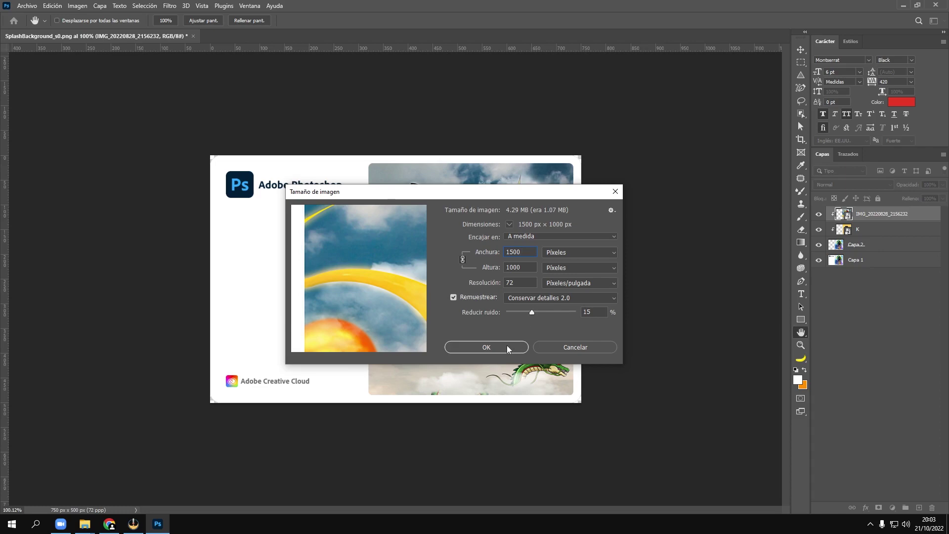
{"action": "left_click", "coordinate": [487, 347]}
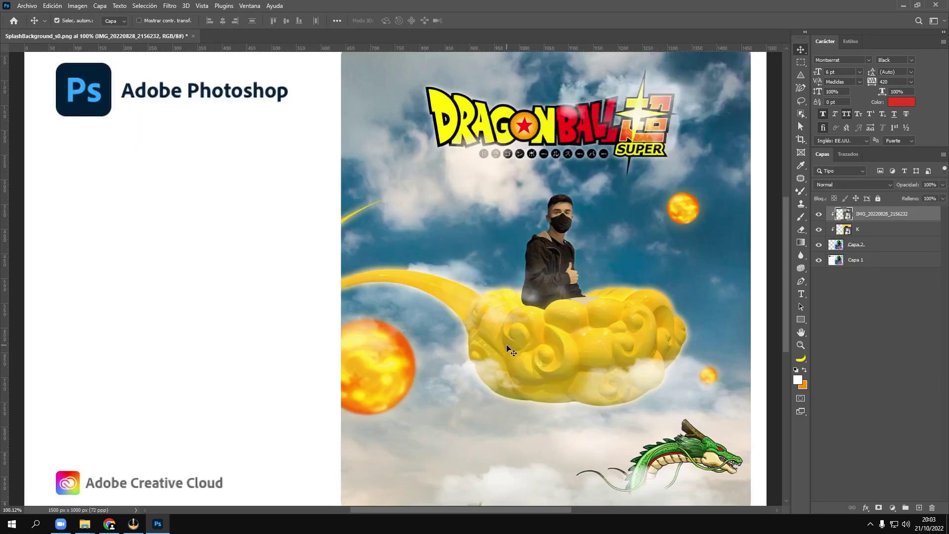
{"action": "scroll", "coordinate": [510, 351], "scroll_direction": "down", "scroll_amount": 3}
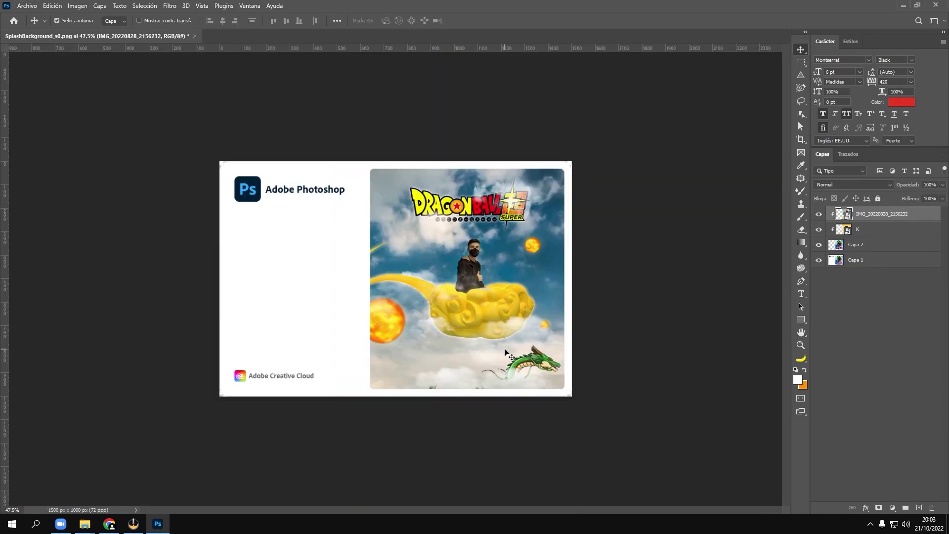
Export the resized splash as PNG over SplashBackground_s0.png in High, then close Photoshop
{"action": "left_click", "coordinate": [27, 6]}
{"action": "mouse_move", "coordinate": [45, 159]}
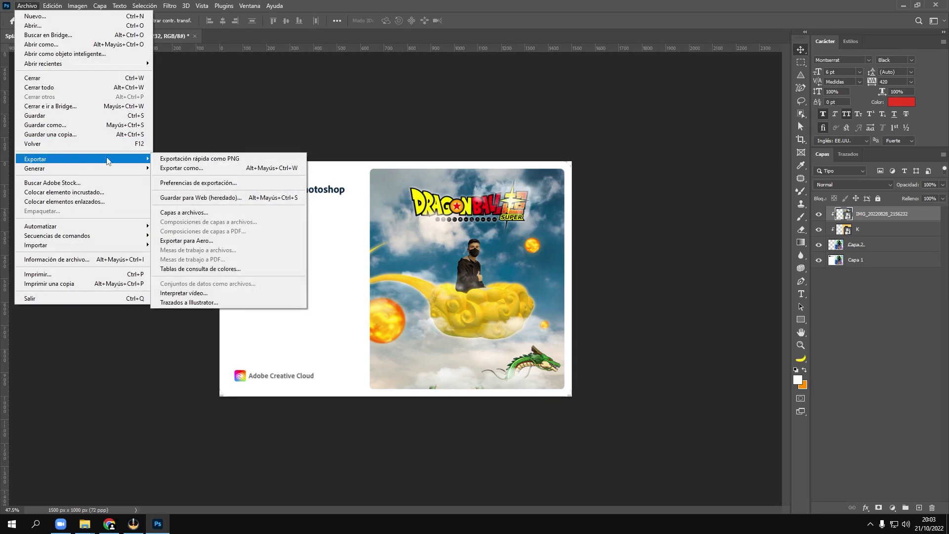
{"action": "left_click", "coordinate": [206, 170]}
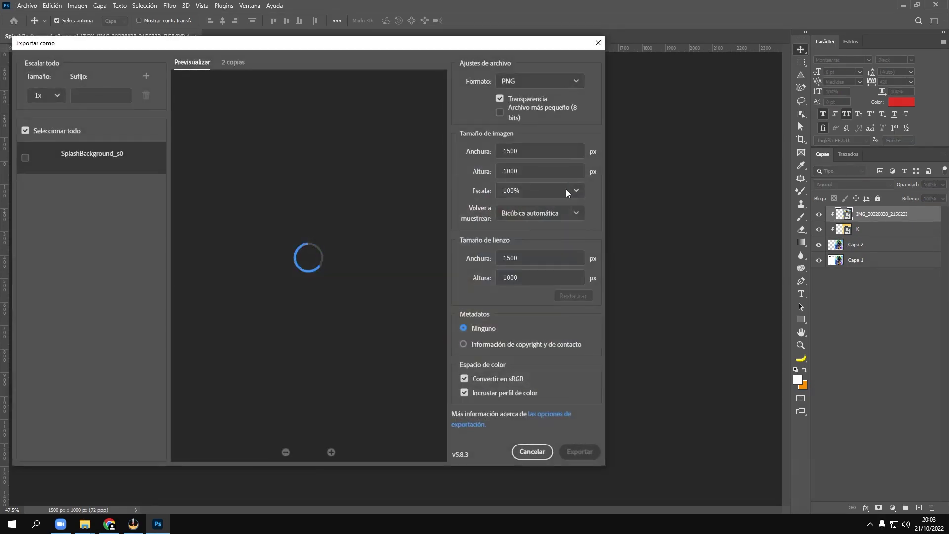
{"action": "left_click", "coordinate": [582, 452]}
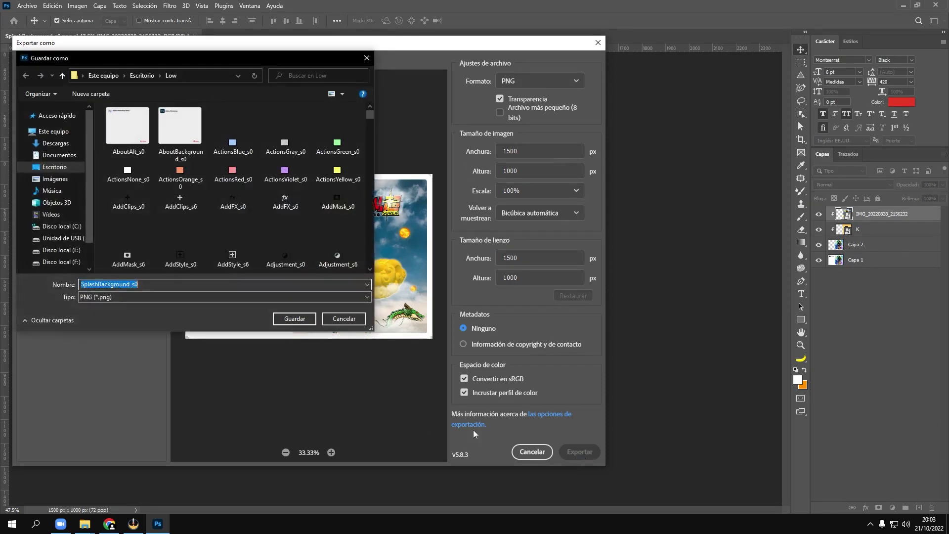
{"action": "left_click", "coordinate": [142, 75]}
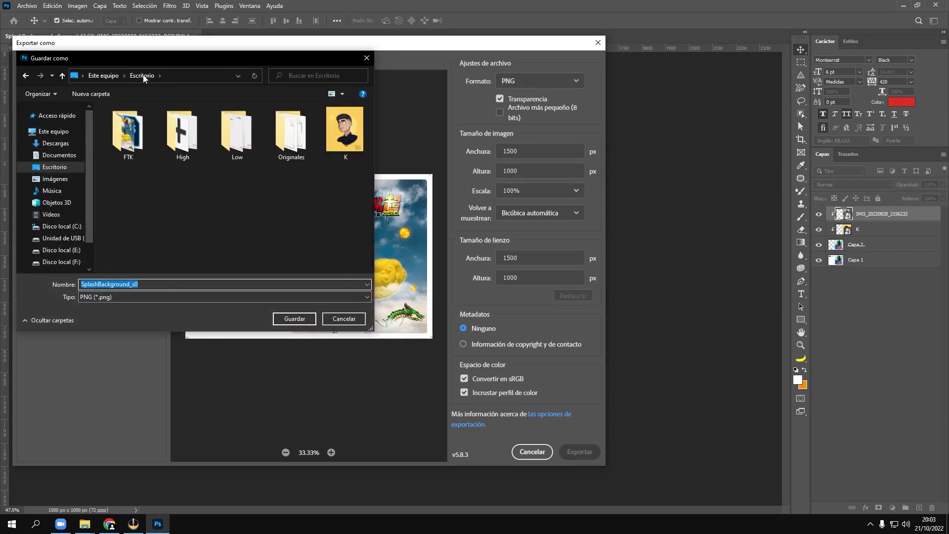
{"action": "double_click", "coordinate": [165, 132]}
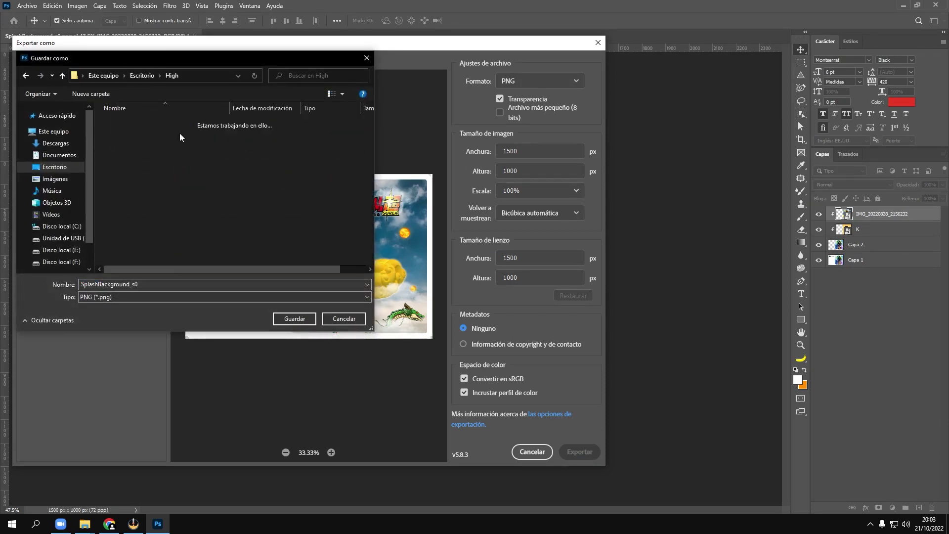
{"action": "left_click", "coordinate": [295, 319]}
{"action": "left_click", "coordinate": [500, 262]}
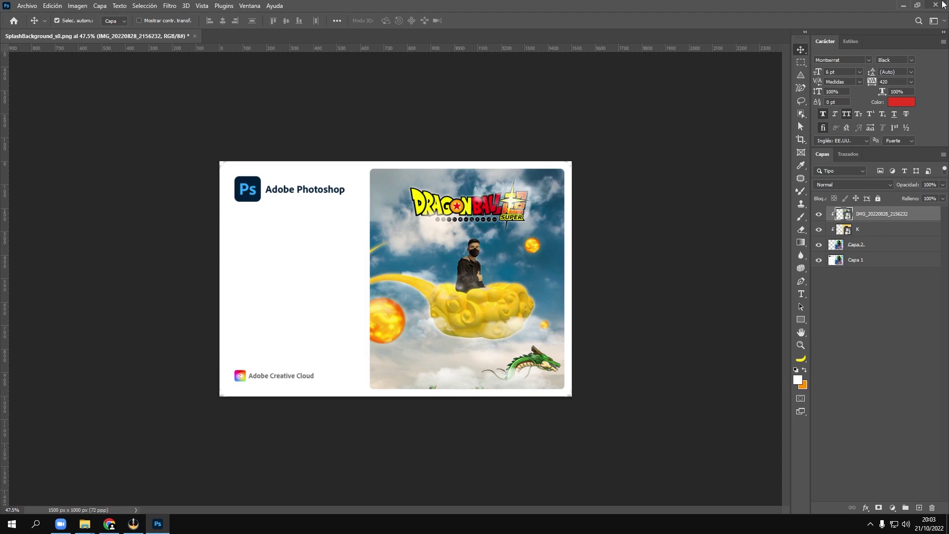
{"action": "left_click", "coordinate": [935, 5]}
Quit without saving, then archive Low, High and IconResources.idx into a desktop archive named Data
{"action": "left_click", "coordinate": [485, 196]}
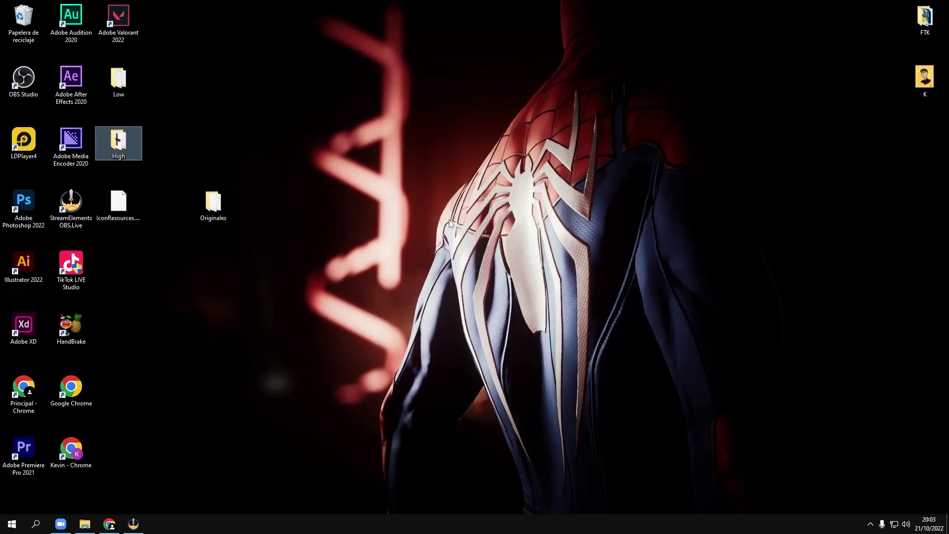
{"action": "left_click_drag", "start_coordinate": [150, 266], "coordinate": [116, 82]}
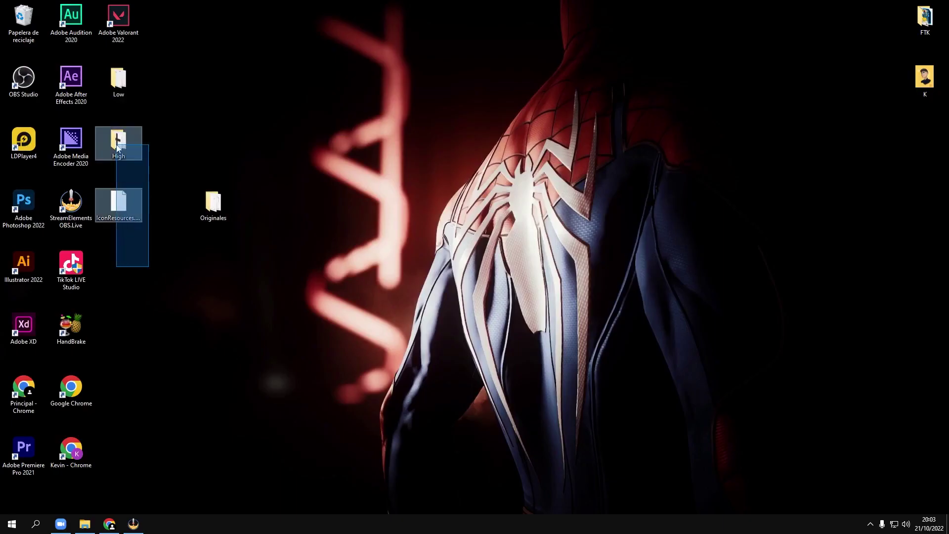
{"action": "right_click", "coordinate": [117, 82]}
{"action": "mouse_move", "coordinate": [143, 213]}
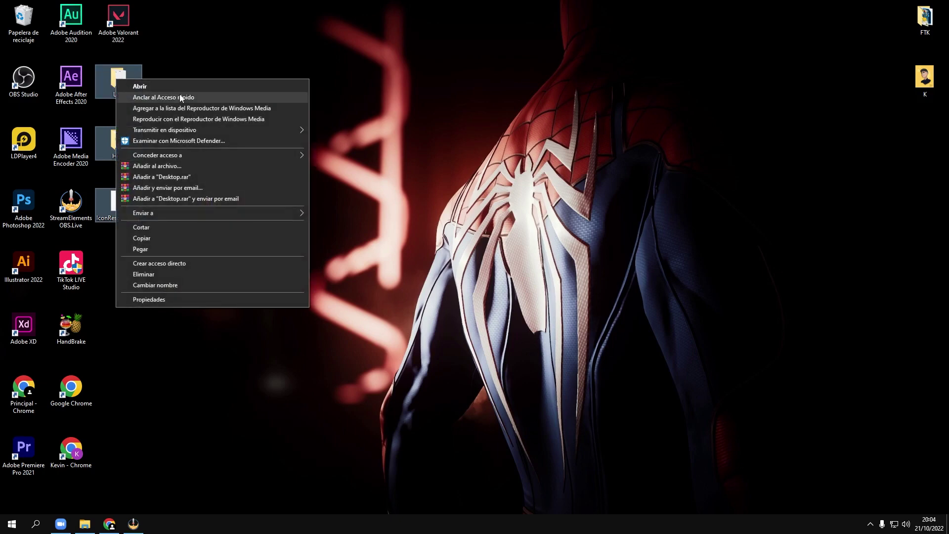
{"action": "left_click", "coordinate": [342, 214]}
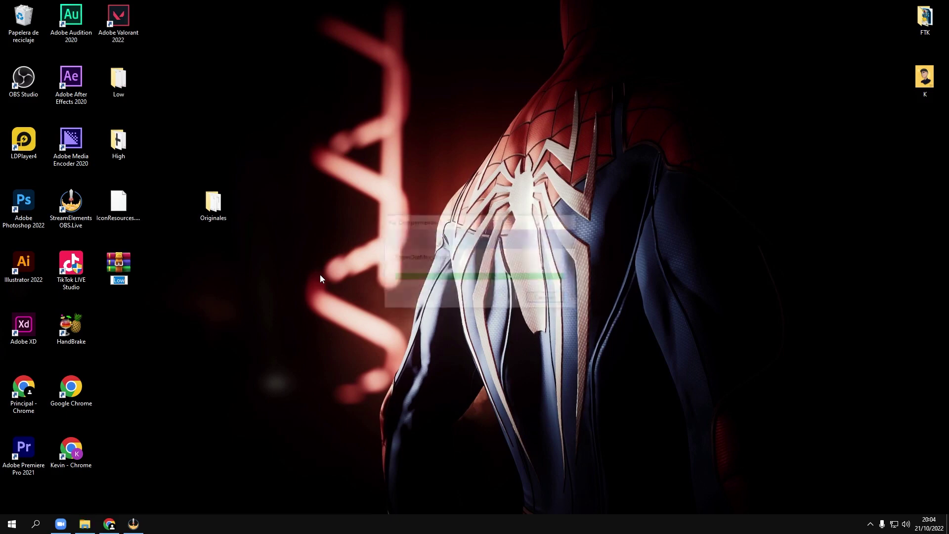
{"action": "type", "text": "Data"}
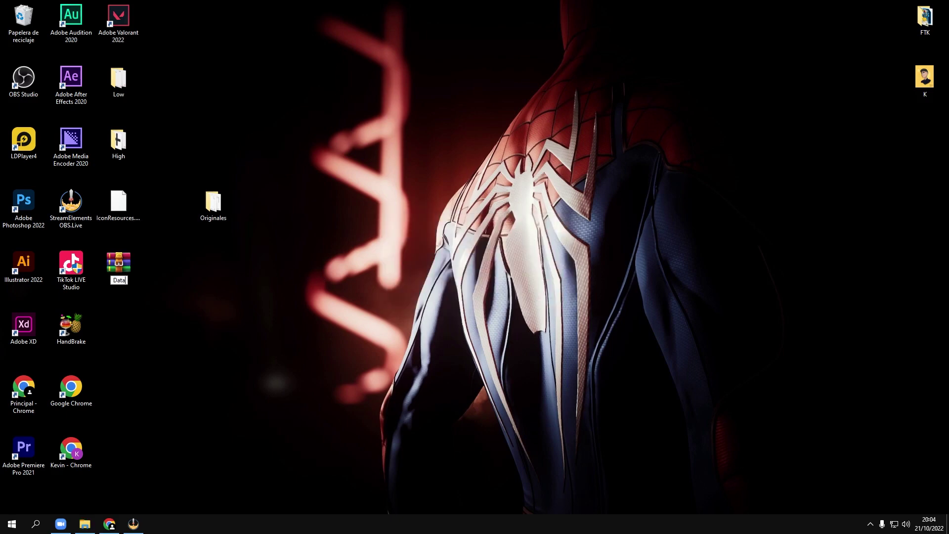
{"action": "key", "text": "Return"}
Return to the psccicon page in Chrome and scroll down to Pack Resources
{"action": "left_click", "coordinate": [252, 278]}
{"action": "left_click", "coordinate": [110, 524]}
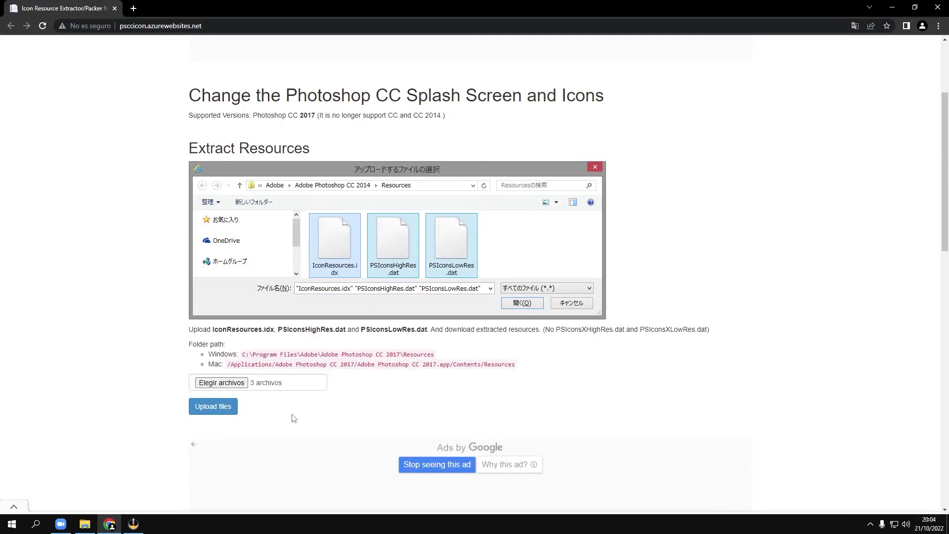
{"action": "scroll", "coordinate": [152, 279], "scroll_direction": "down", "scroll_amount": 4}
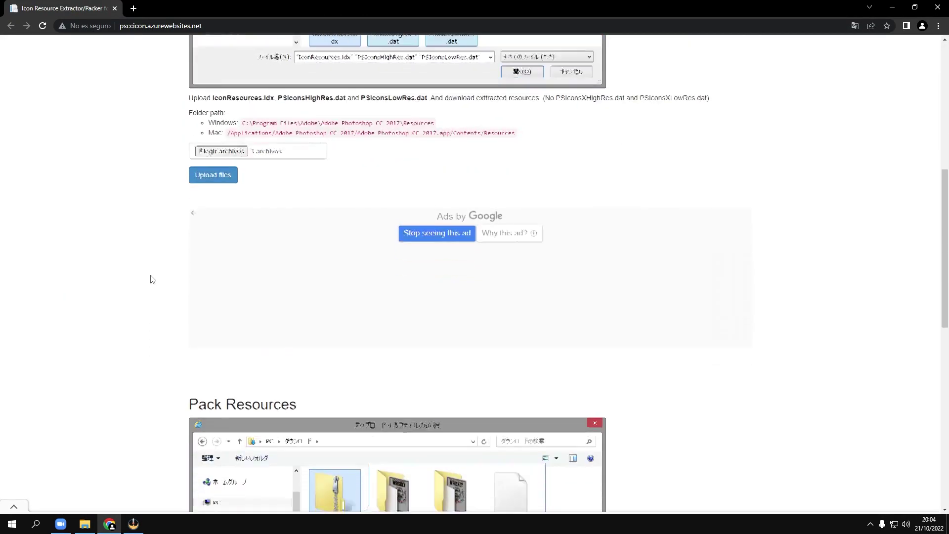
{"action": "scroll", "coordinate": [151, 277], "scroll_direction": "down", "scroll_amount": 3}
{"action": "scroll", "coordinate": [151, 277], "scroll_direction": "down", "scroll_amount": 2}
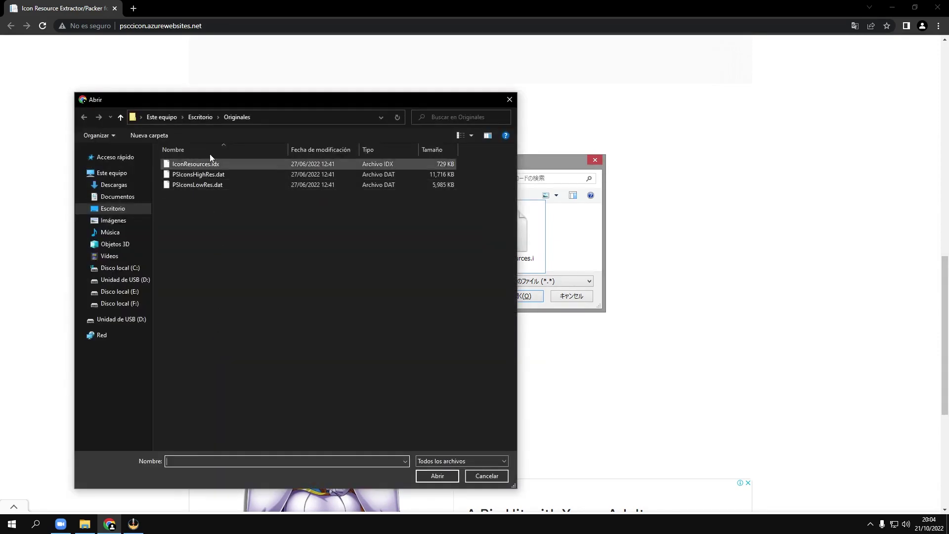
Upload Data.zip from Escritorio to Pack Resources, get Resources.zip, and minimize Chrome
{"action": "left_click", "coordinate": [202, 118]}
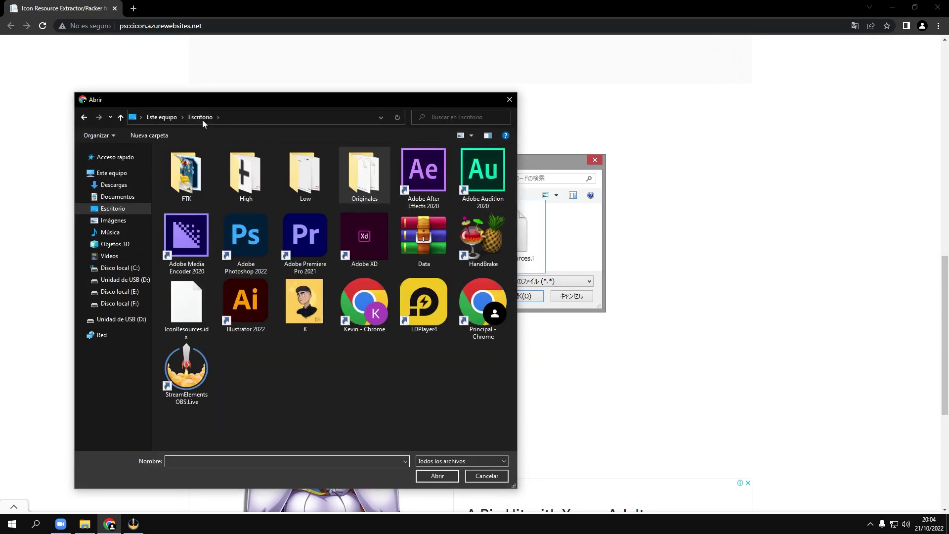
{"action": "left_click", "coordinate": [416, 245]}
{"action": "left_click", "coordinate": [437, 476]}
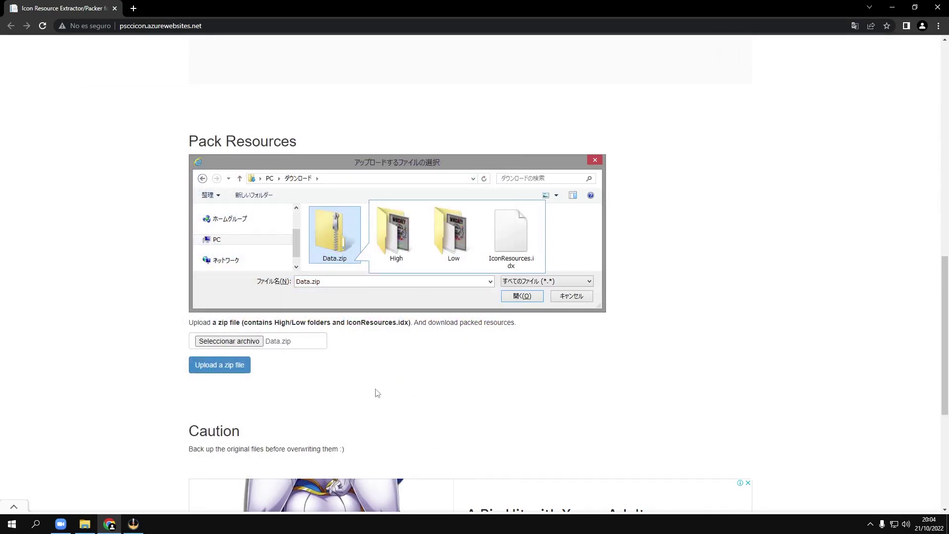
{"action": "left_click", "coordinate": [247, 365]}
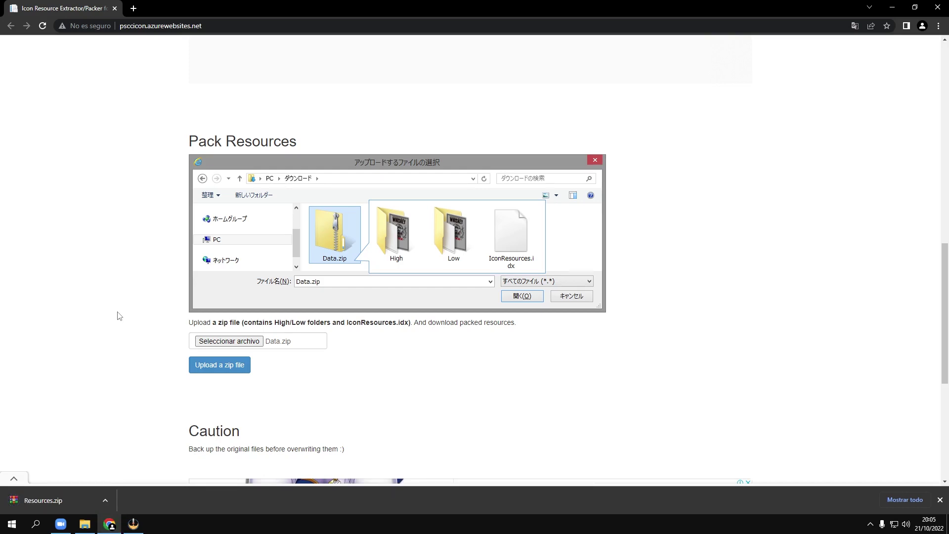
{"action": "left_click", "coordinate": [887, 6]}
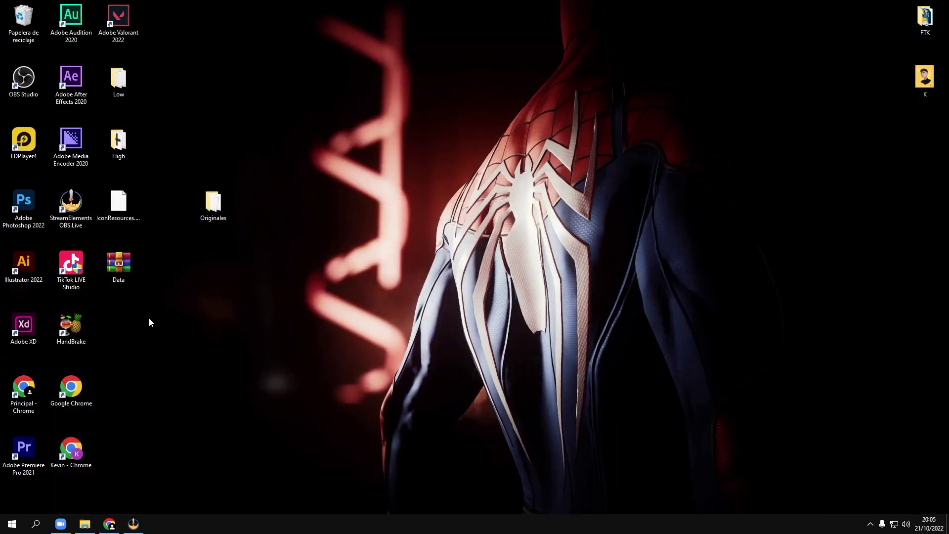
Delete Data, IconResources, High and Low, then extract Descargas' Resources.zip to Escritorio
{"action": "left_click_drag", "start_coordinate": [150, 319], "coordinate": [117, 78]}
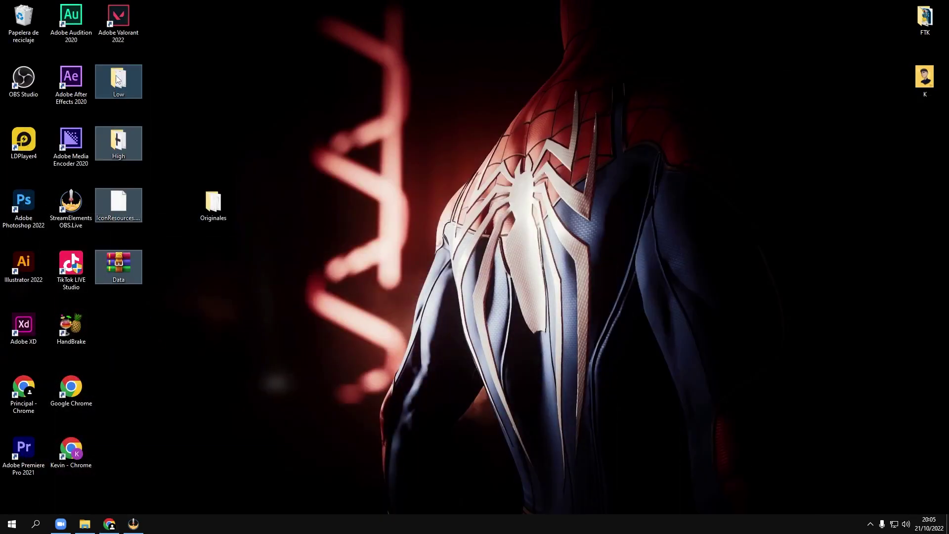
{"action": "key", "text": "Delete"}
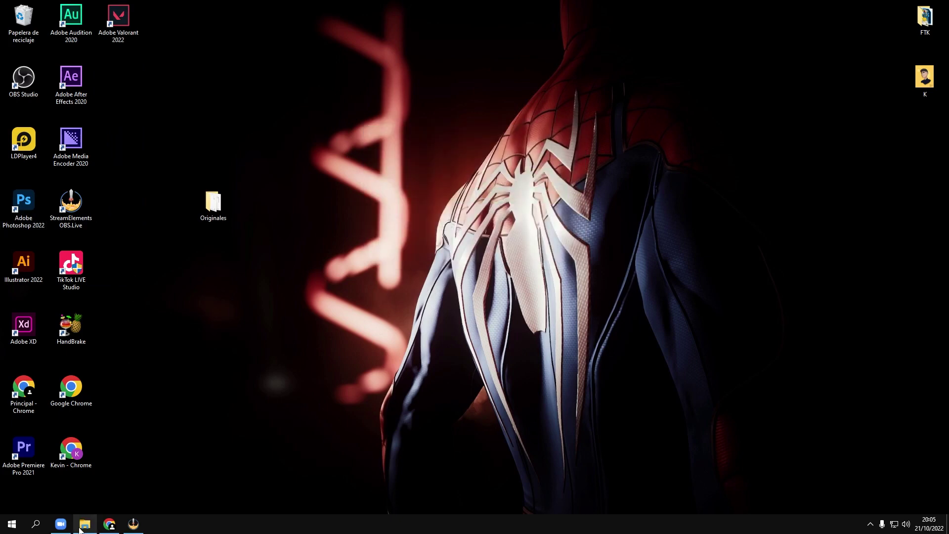
{"action": "left_click", "coordinate": [84, 474]}
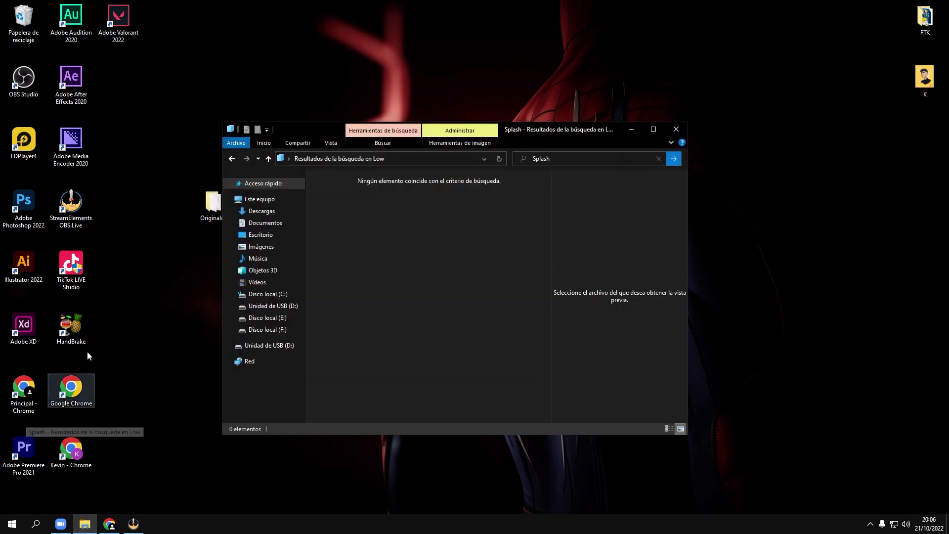
{"action": "left_click", "coordinate": [262, 211]}
{"action": "right_click", "coordinate": [348, 215]}
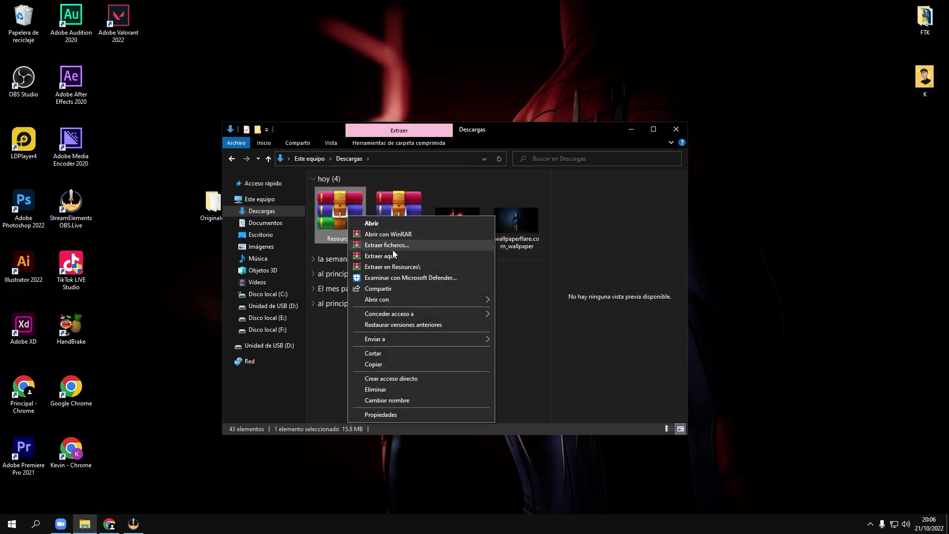
{"action": "left_click", "coordinate": [393, 246]}
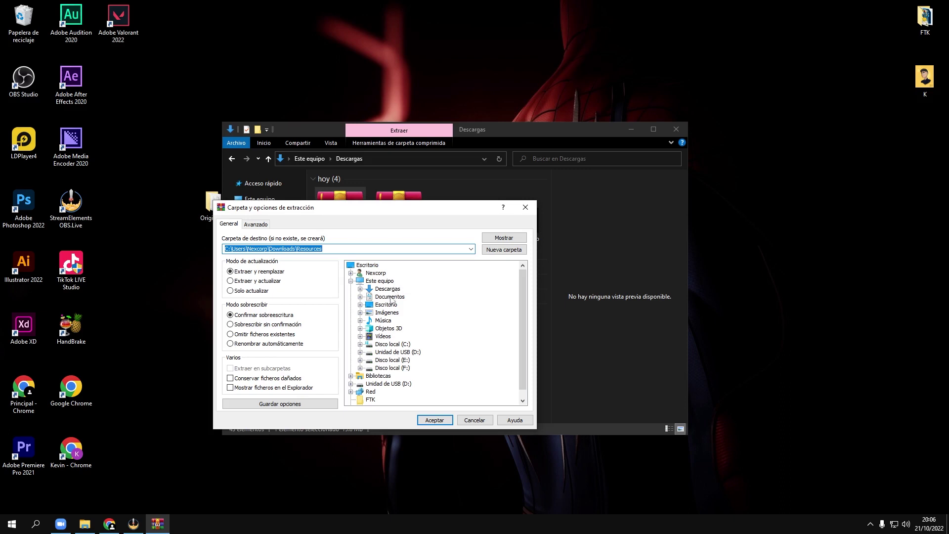
{"action": "left_click", "coordinate": [388, 305]}
{"action": "left_click", "coordinate": [433, 422]}
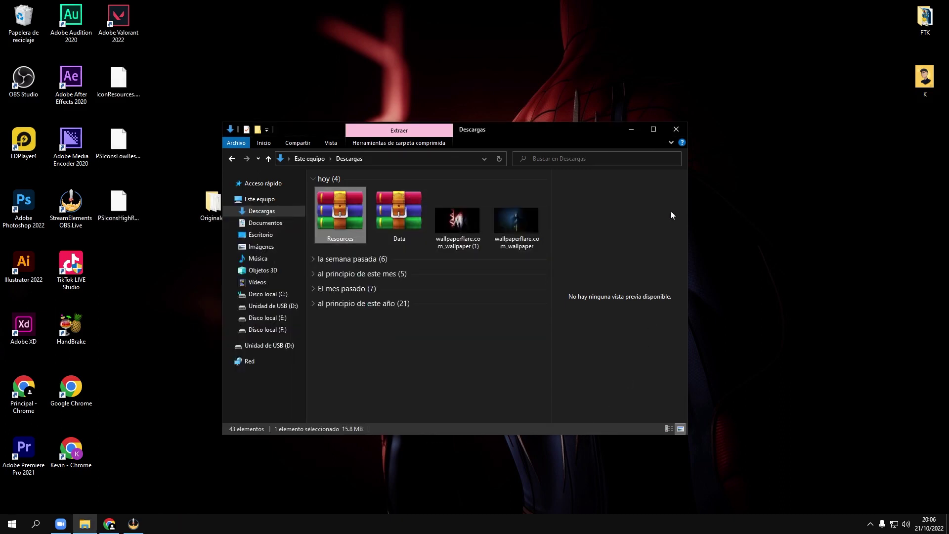
{"action": "left_click", "coordinate": [675, 130]}
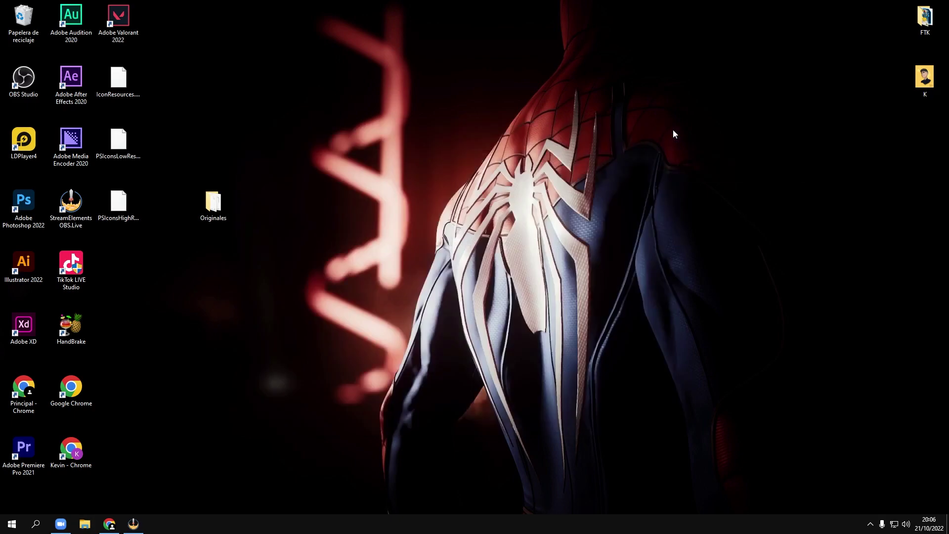
Navigate to C:\Archivos de programa\Adobe\Adobe Photoshop 2022\Resources in File Explorer
{"action": "left_click", "coordinate": [85, 524]}
{"action": "left_click", "coordinate": [265, 295]}
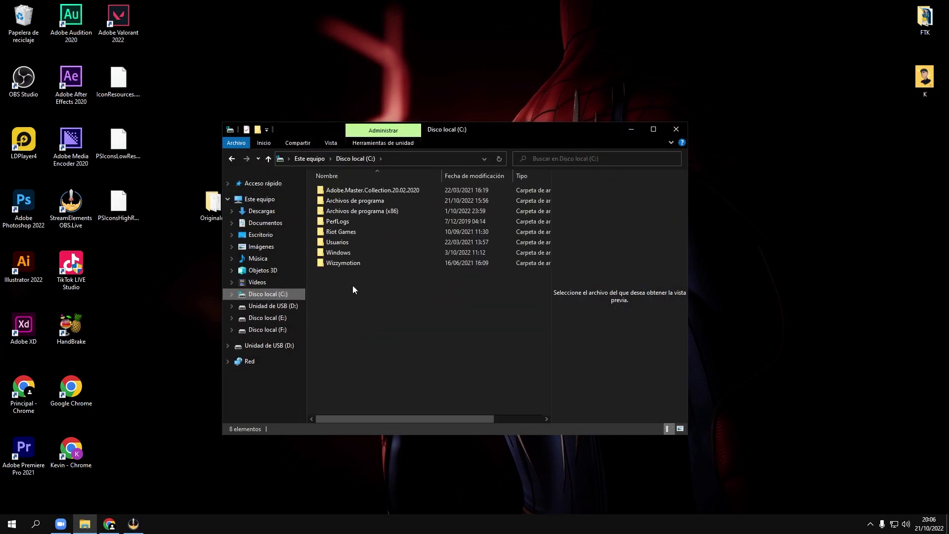
{"action": "double_click", "coordinate": [354, 201]}
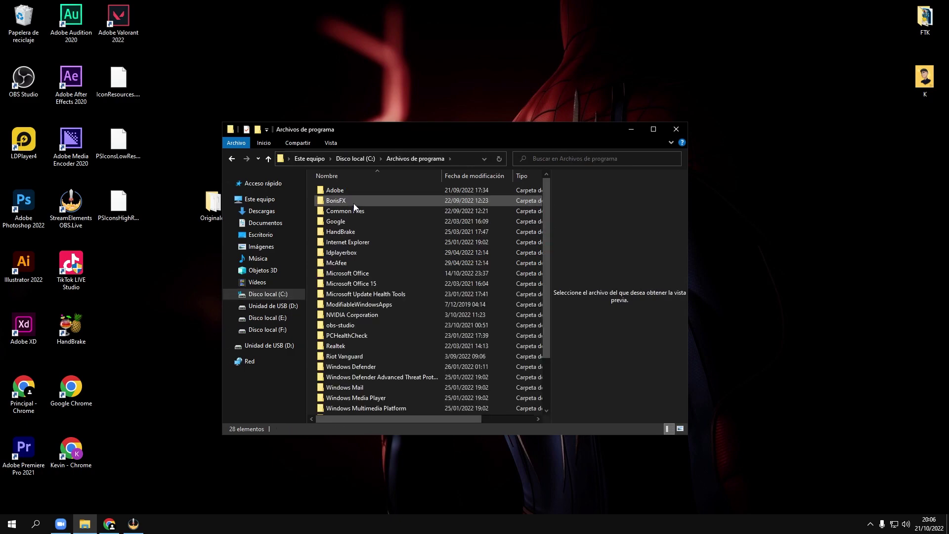
{"action": "double_click", "coordinate": [351, 190]}
{"action": "double_click", "coordinate": [346, 242]}
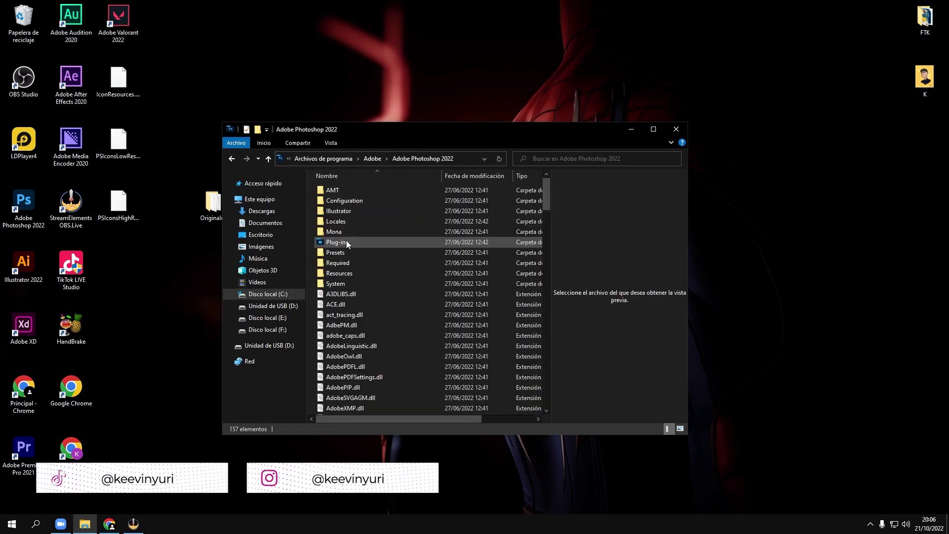
{"action": "double_click", "coordinate": [341, 273]}
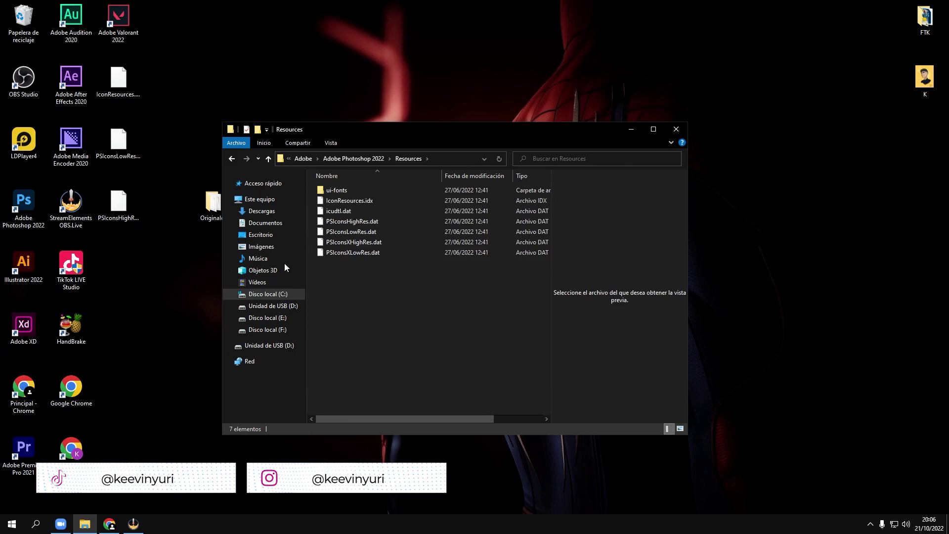
Move the three repacked desktop files into Resources, replacing the originals with administrator permission
{"action": "mouse_move", "coordinate": [140, 250]}
{"action": "left_mouse_down"}
{"action": "mouse_move", "coordinate": [101, 74]}
{"action": "mouse_move", "coordinate": [382, 267]}
{"action": "left_mouse_up"}
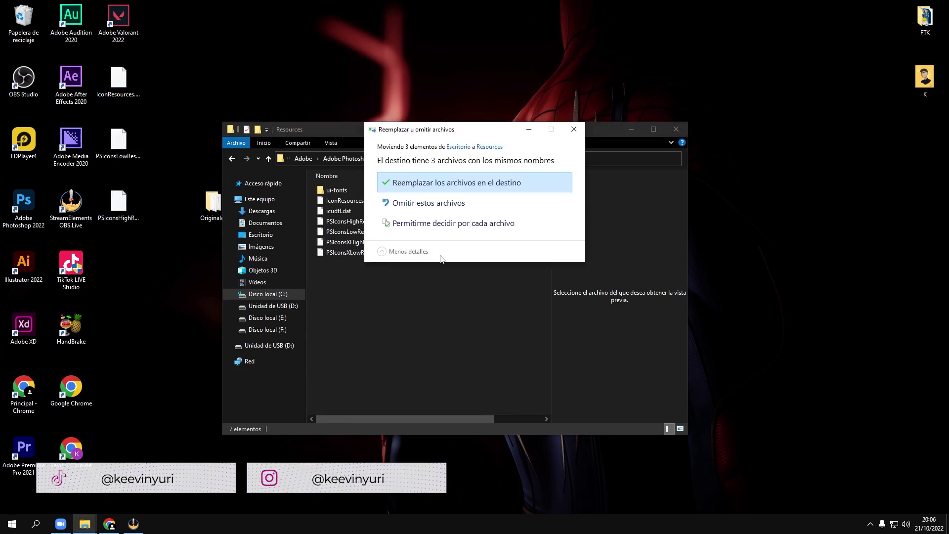
{"action": "left_click", "coordinate": [443, 187]}
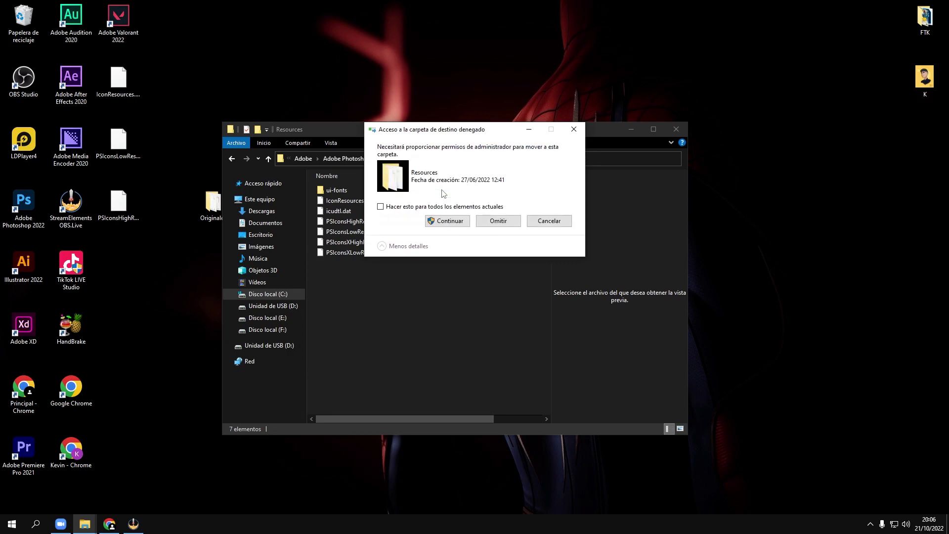
{"action": "left_click", "coordinate": [444, 221]}
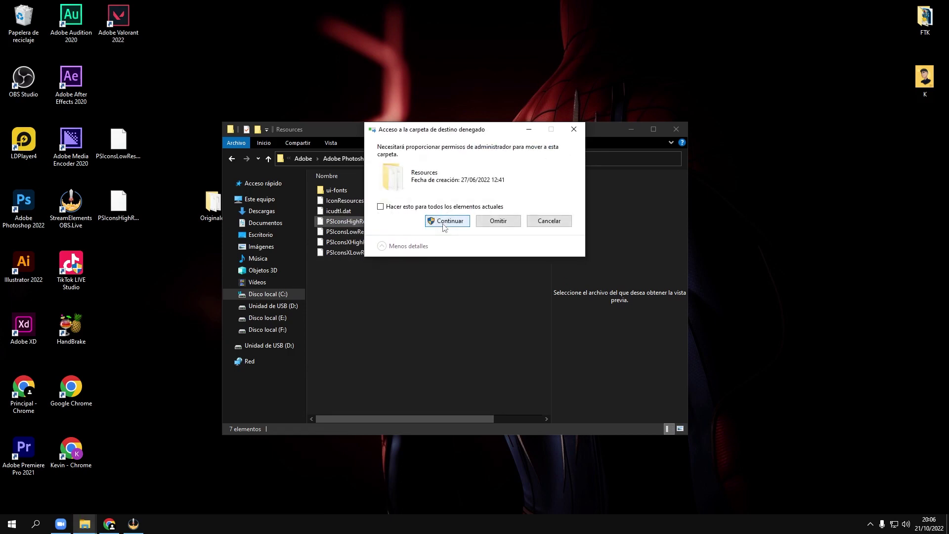
{"action": "left_click", "coordinate": [443, 223]}
{"action": "left_click", "coordinate": [443, 222]}
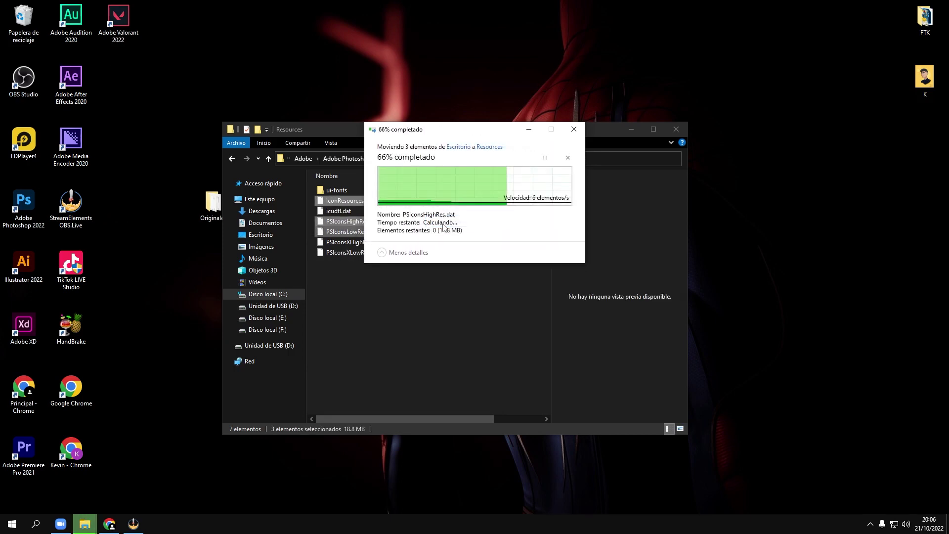
{"action": "left_click", "coordinate": [429, 300]}
{"action": "left_click", "coordinate": [676, 128]}
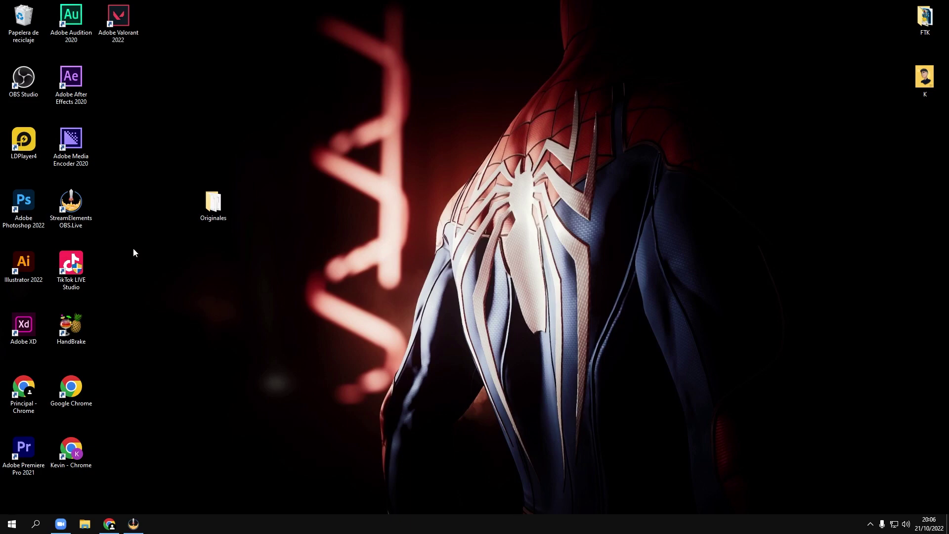
Launch Photoshop 2022 from its desktop shortcut to see the Dragon Ball splash screen
{"action": "double_click", "coordinate": [22, 208]}
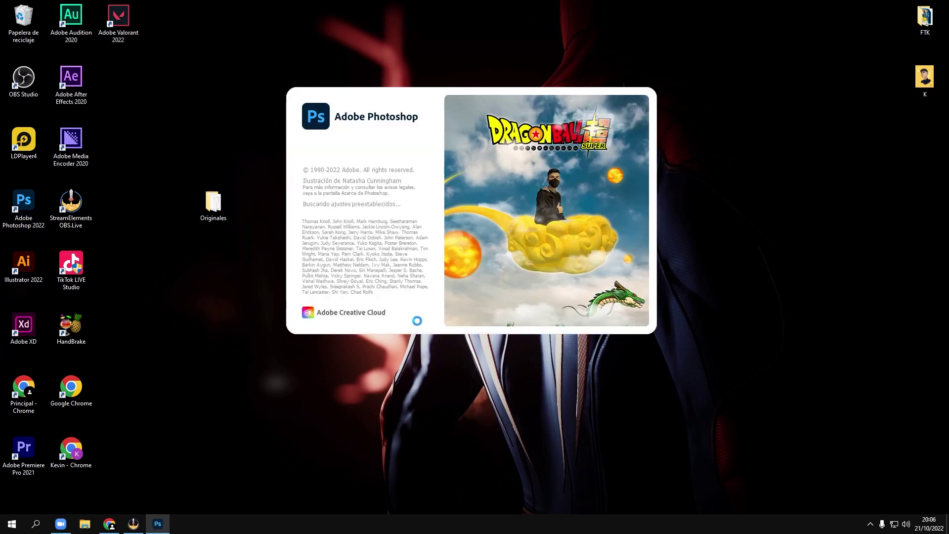